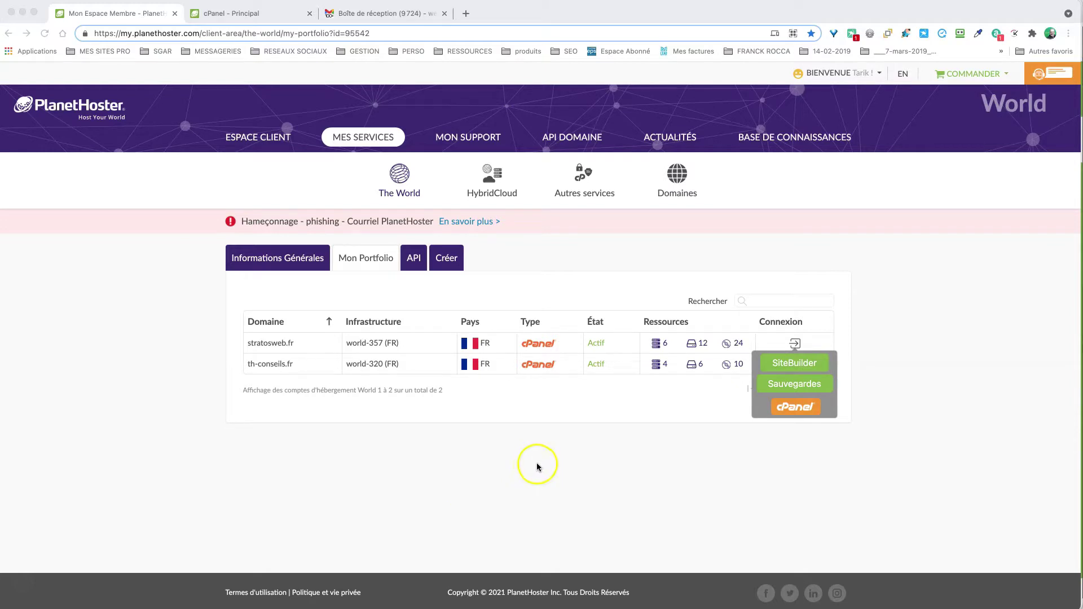
Step: Open cPanel for the th-conseils.fr hosting account
left_click(541, 462)
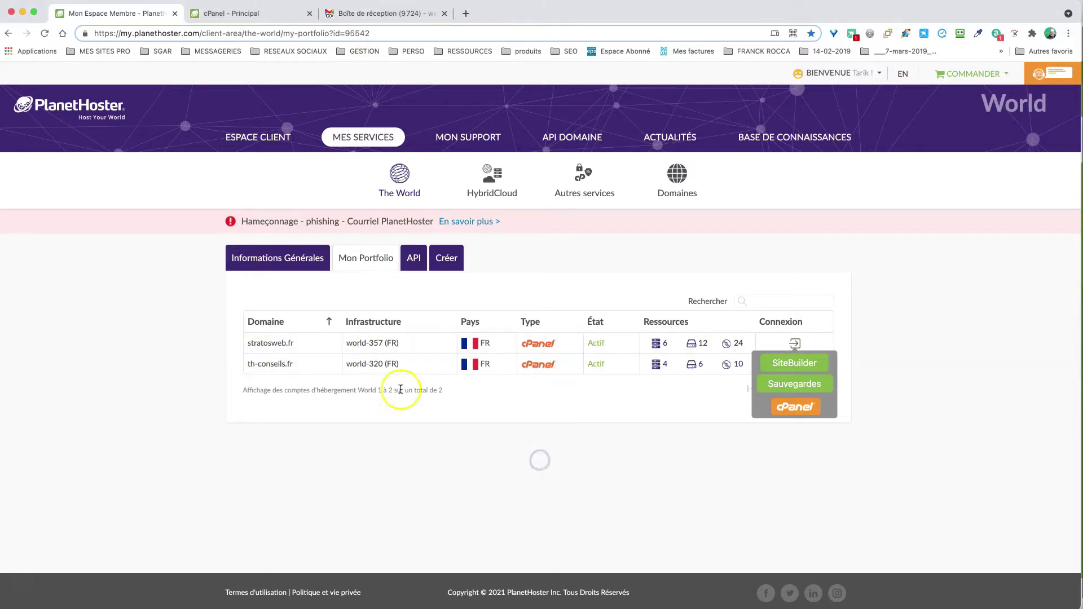
left_click(443, 434)
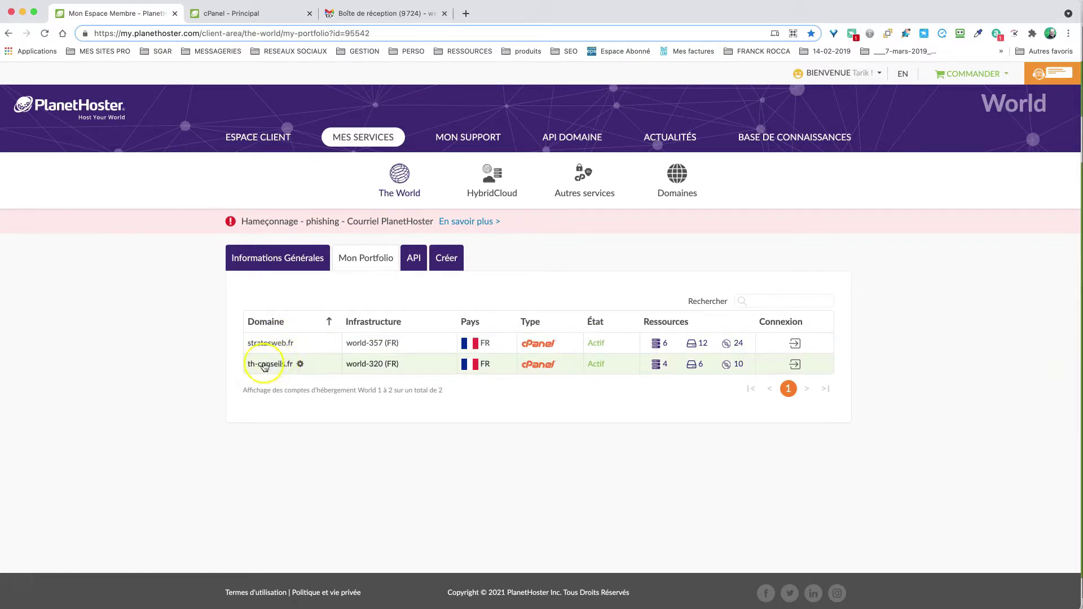
left_click(795, 364)
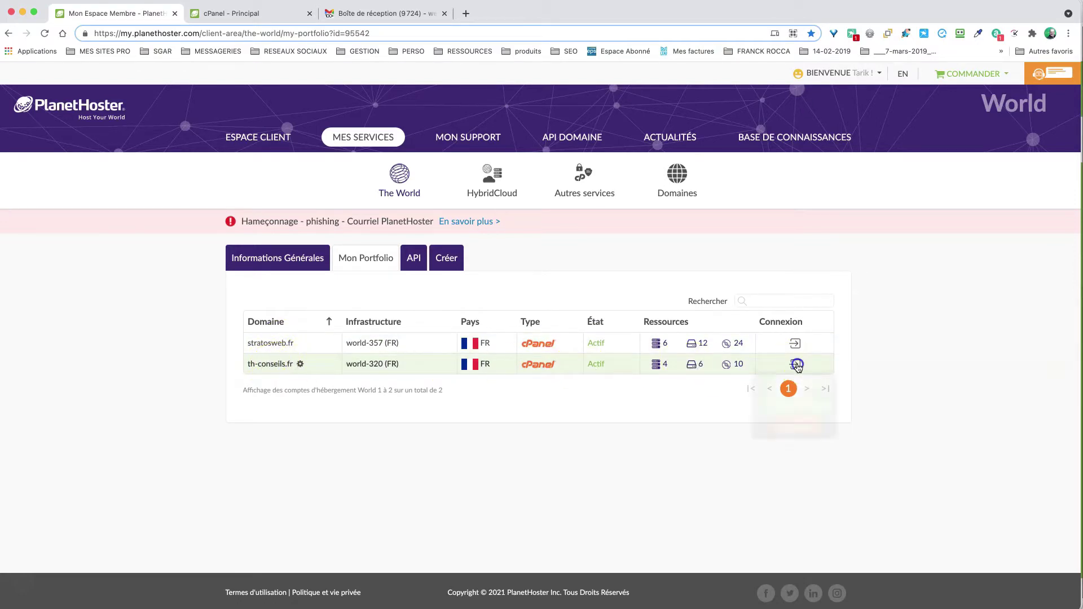
left_click(795, 428)
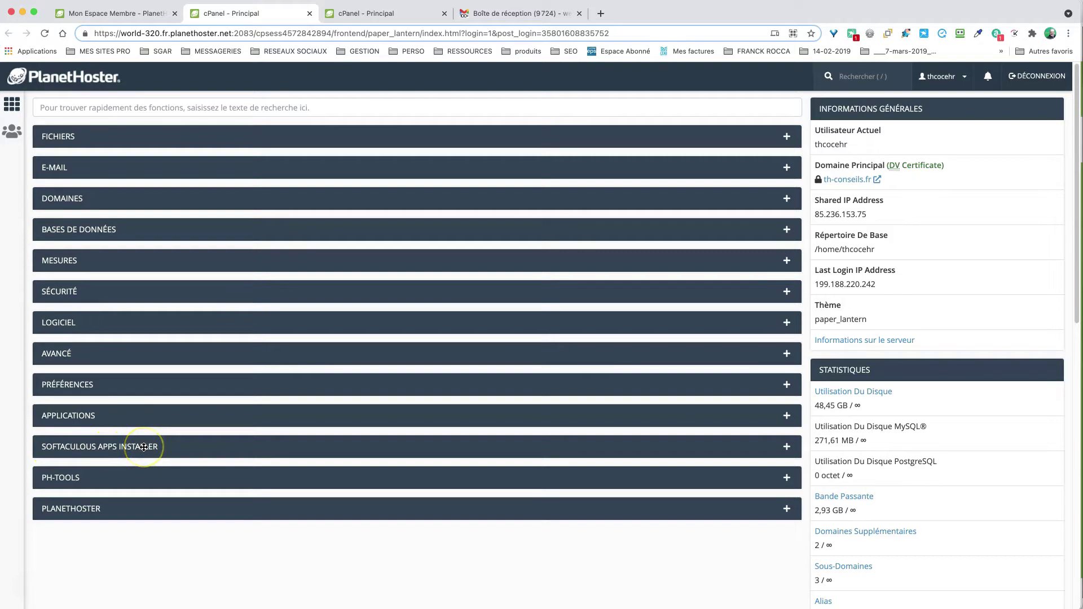
Step: Open the WordPress script page from the Softaculous Apps Installer section
left_click(787, 446)
scroll(684, 428, "down", 1)
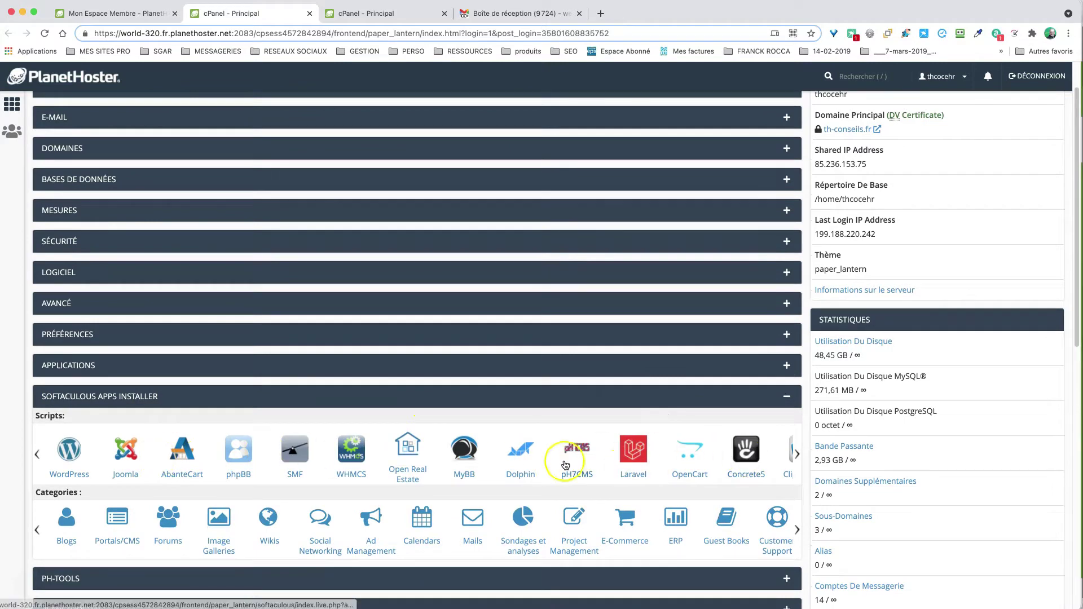
left_click(69, 450)
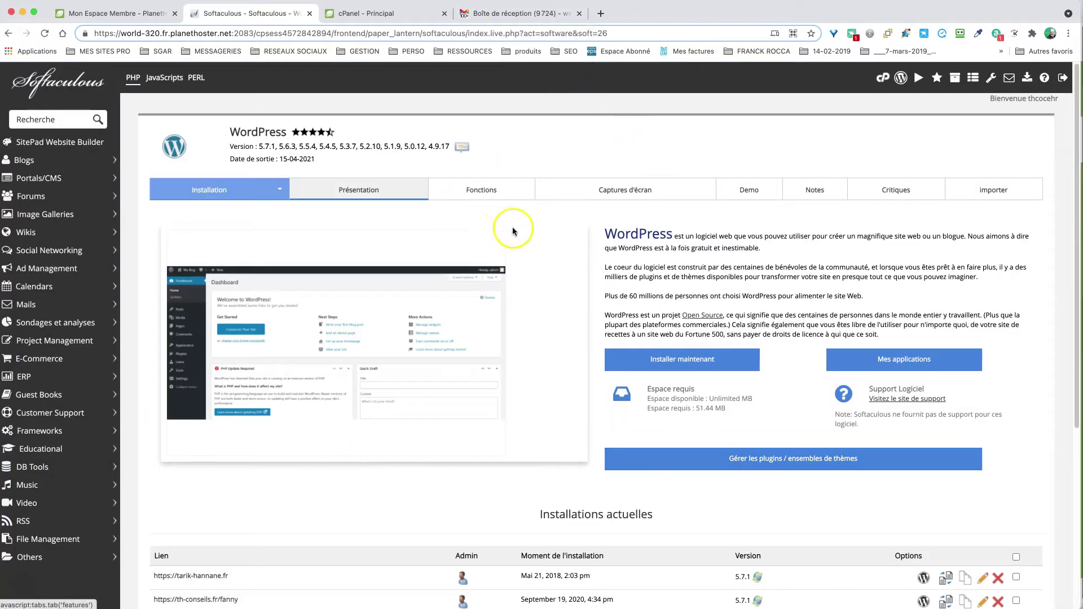
Step: Check the list of current WordPress installations and open the form for a fresh installation
scroll(513, 226, "down", 5)
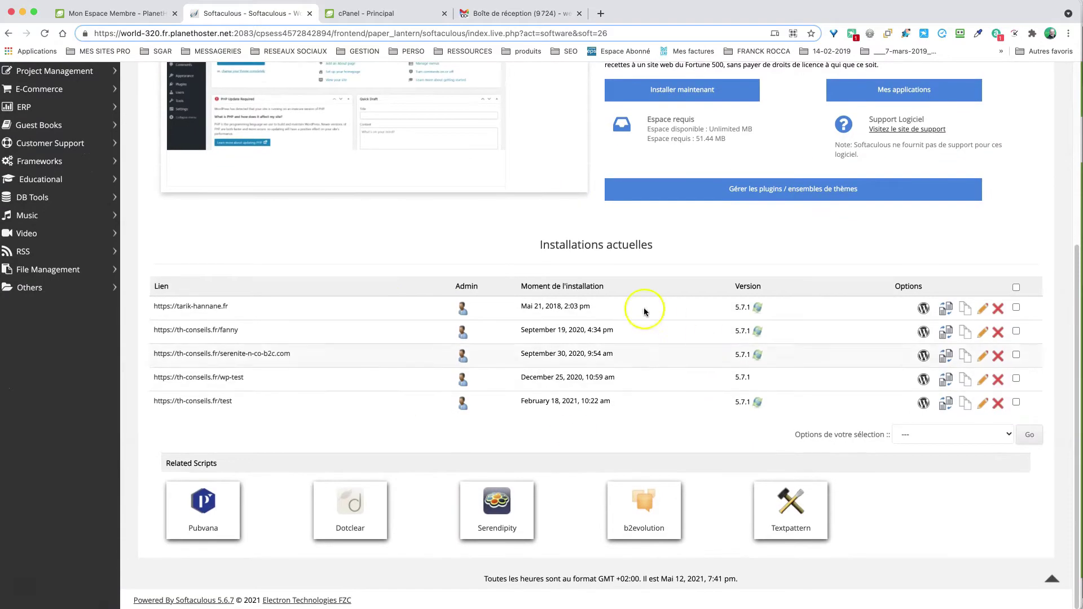
scroll(601, 254, "up", 2)
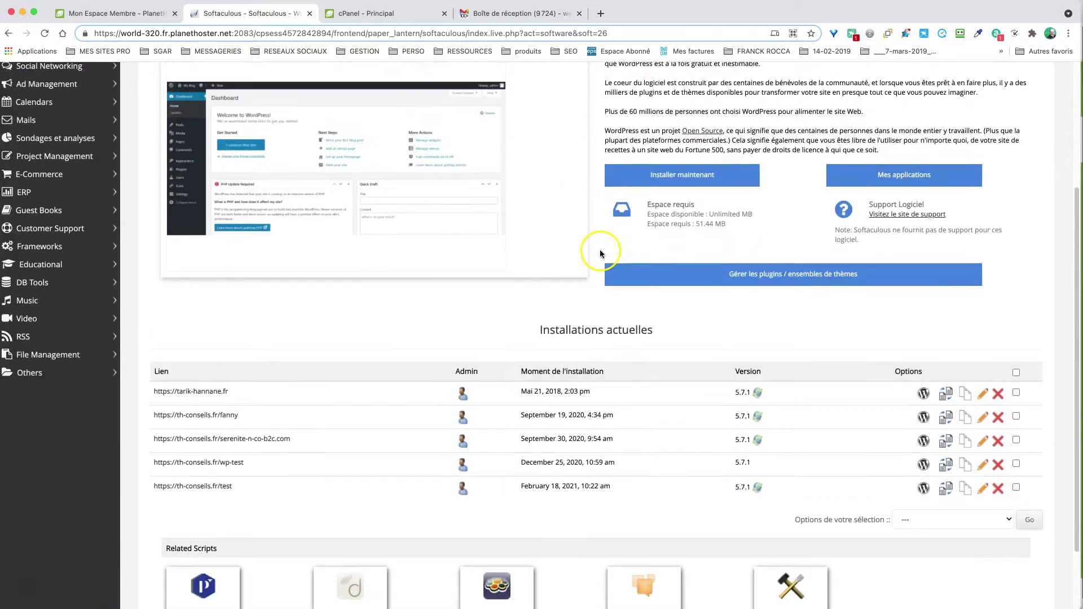
scroll(601, 254, "up", 4)
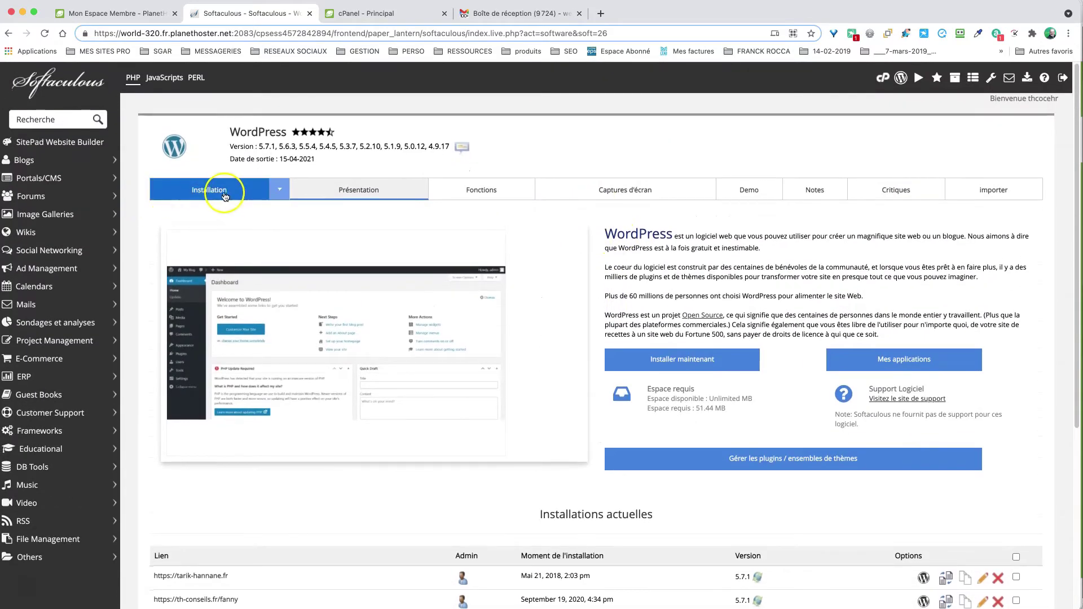
left_click(207, 191)
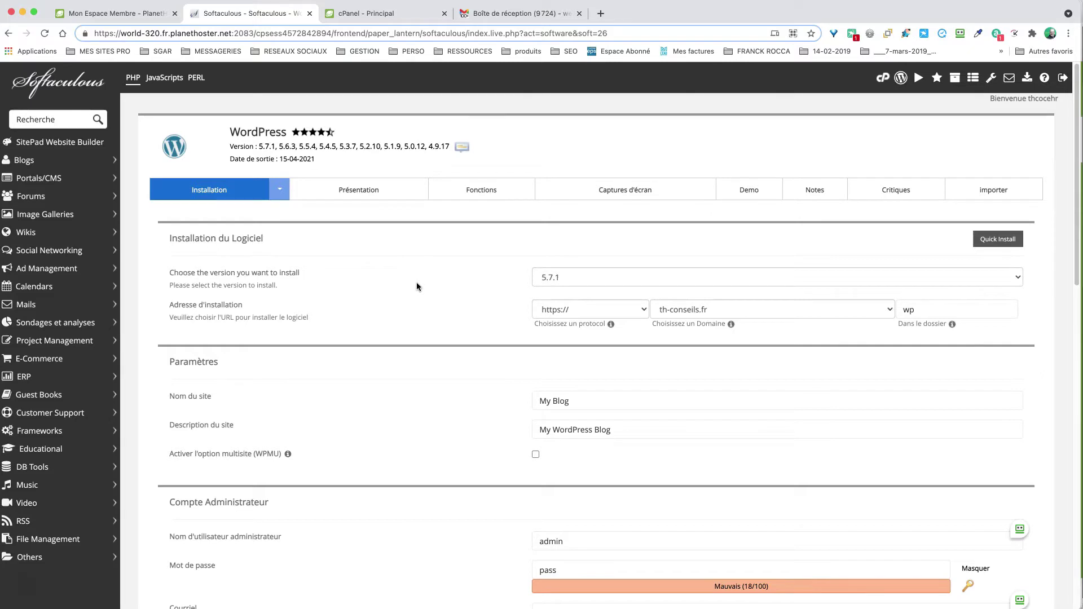
left_click(745, 277)
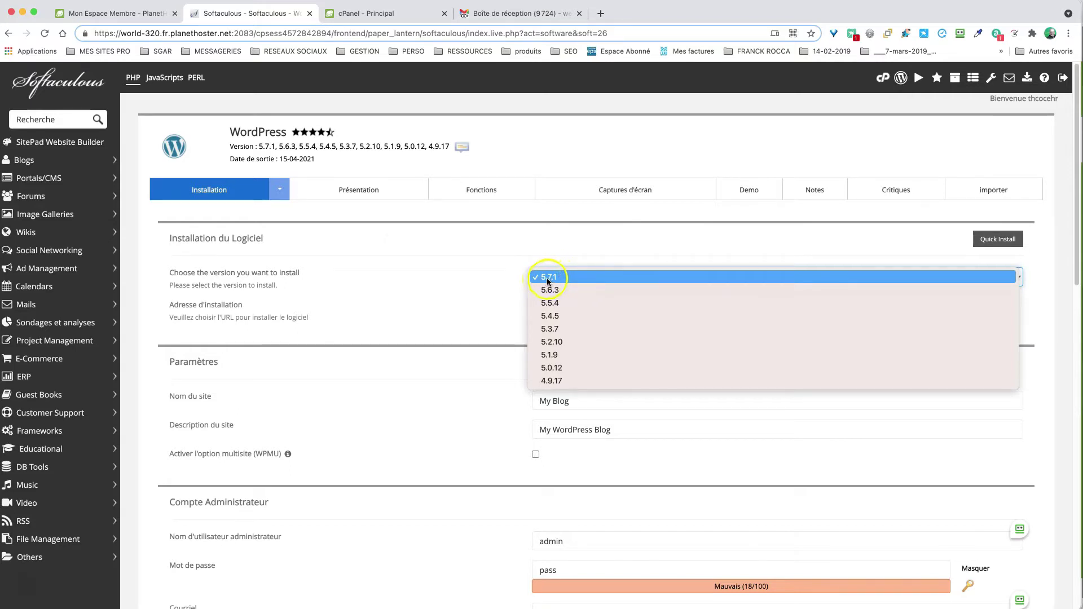
left_click(581, 276)
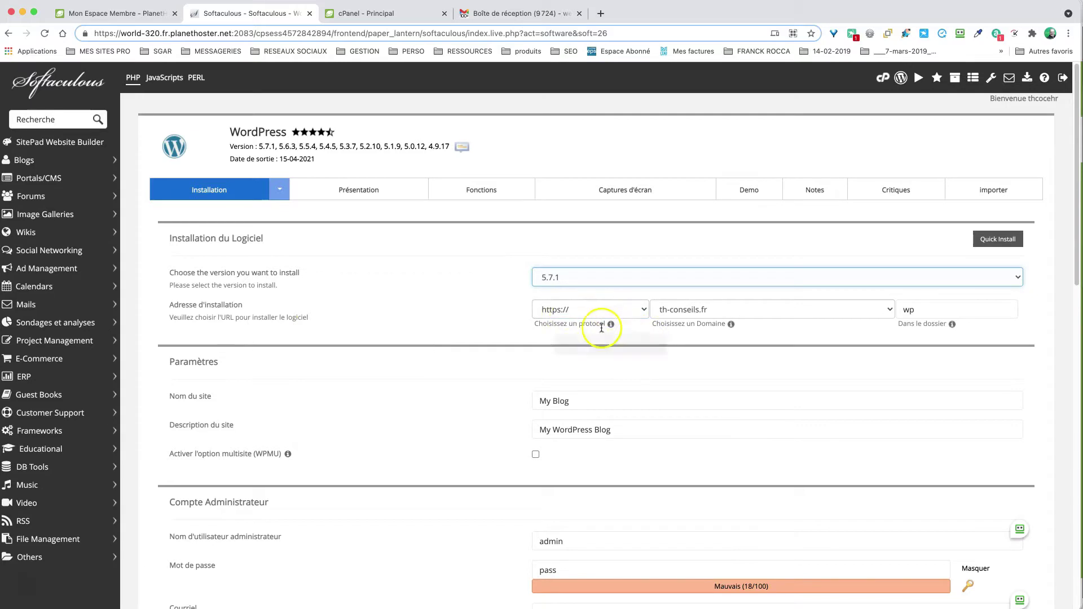
left_click(624, 310)
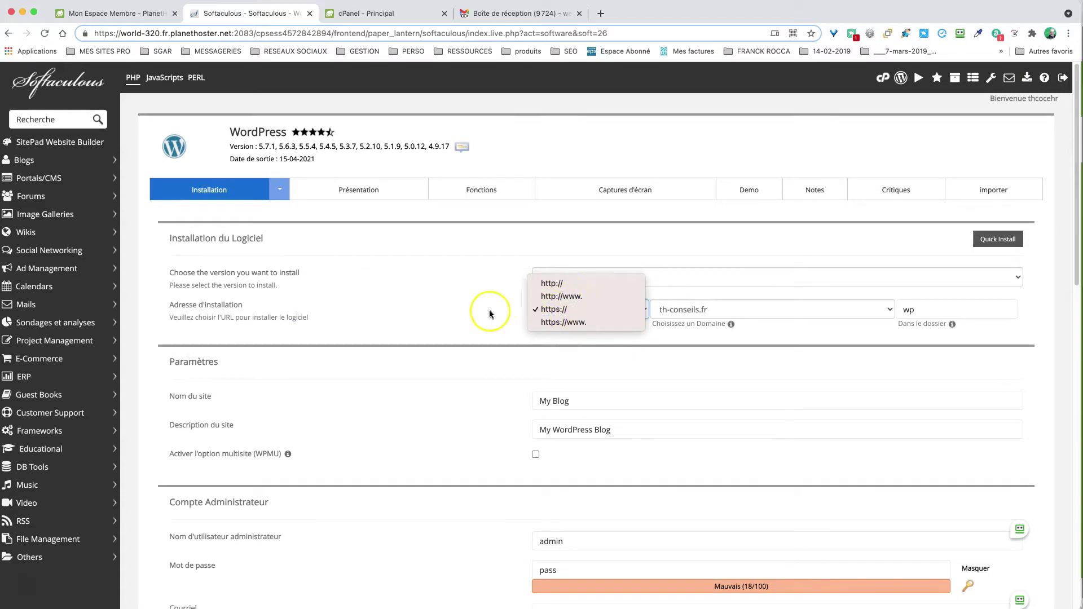
left_click(570, 310)
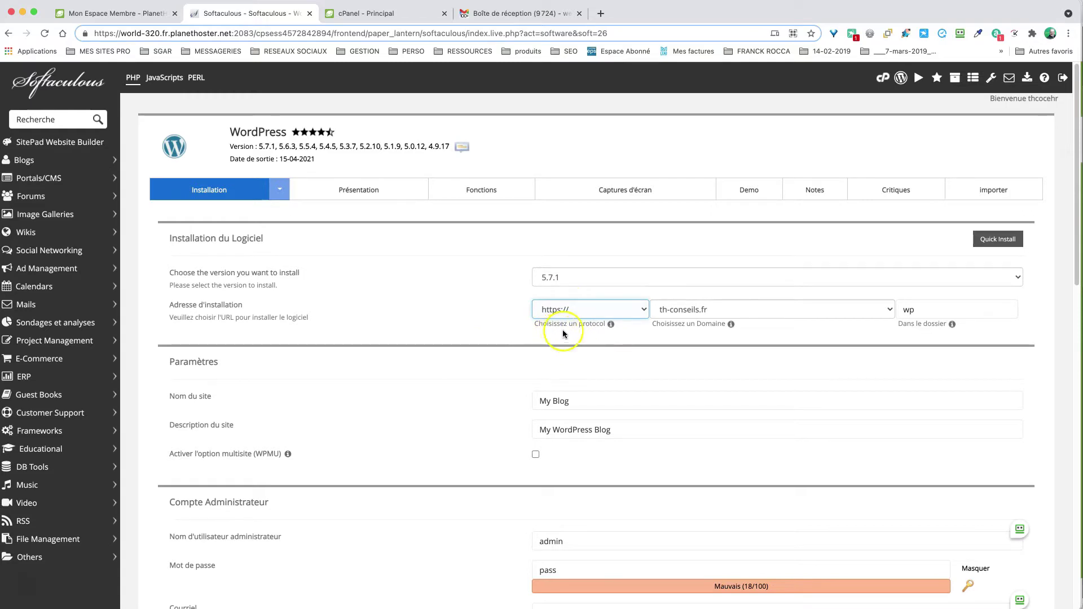
left_click(712, 310)
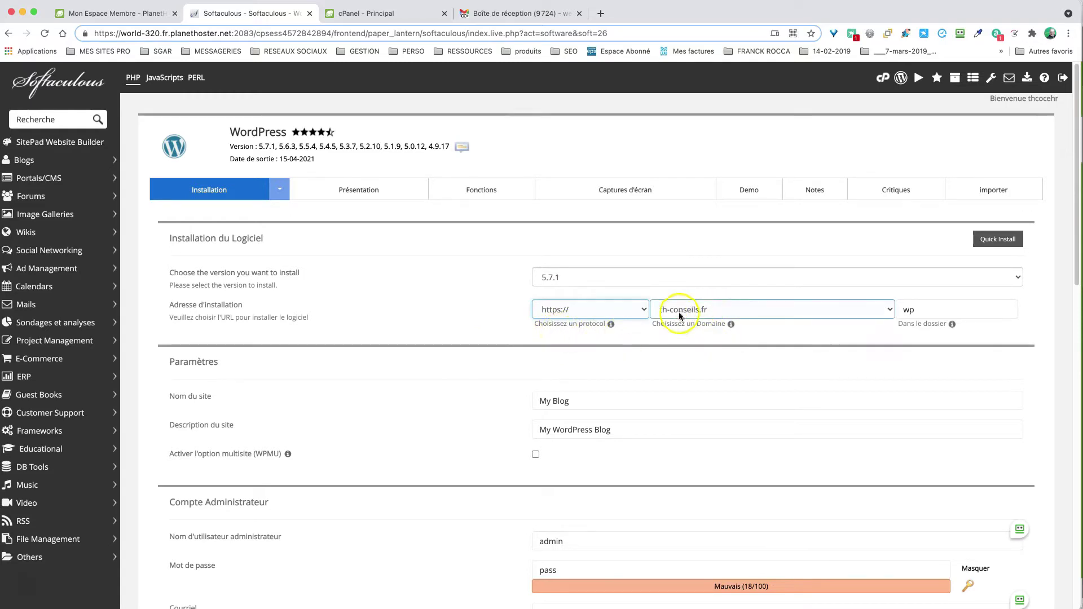
left_click(798, 309)
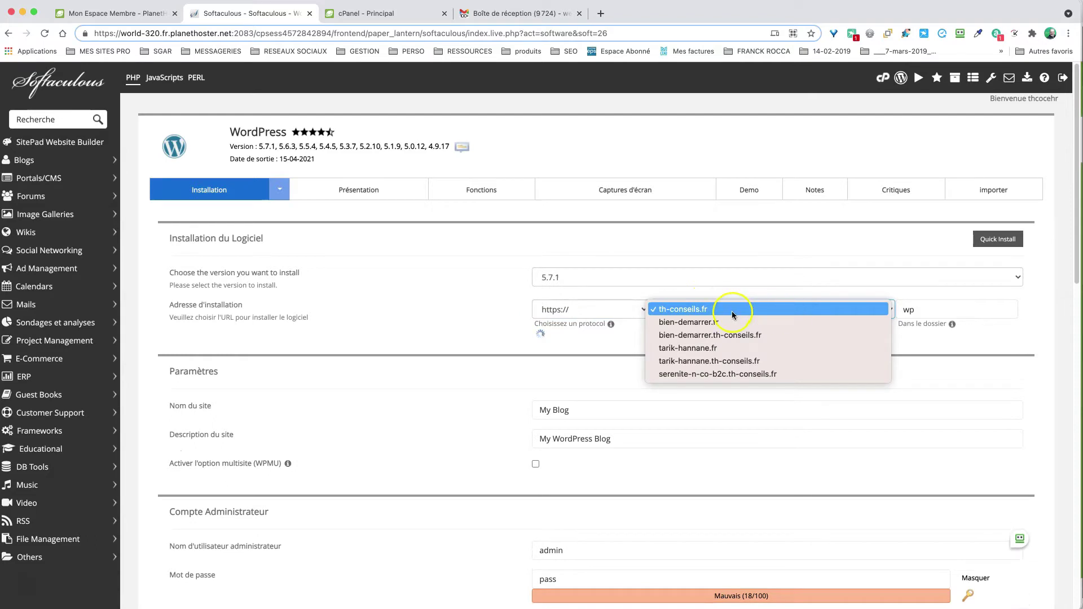
left_click(625, 337)
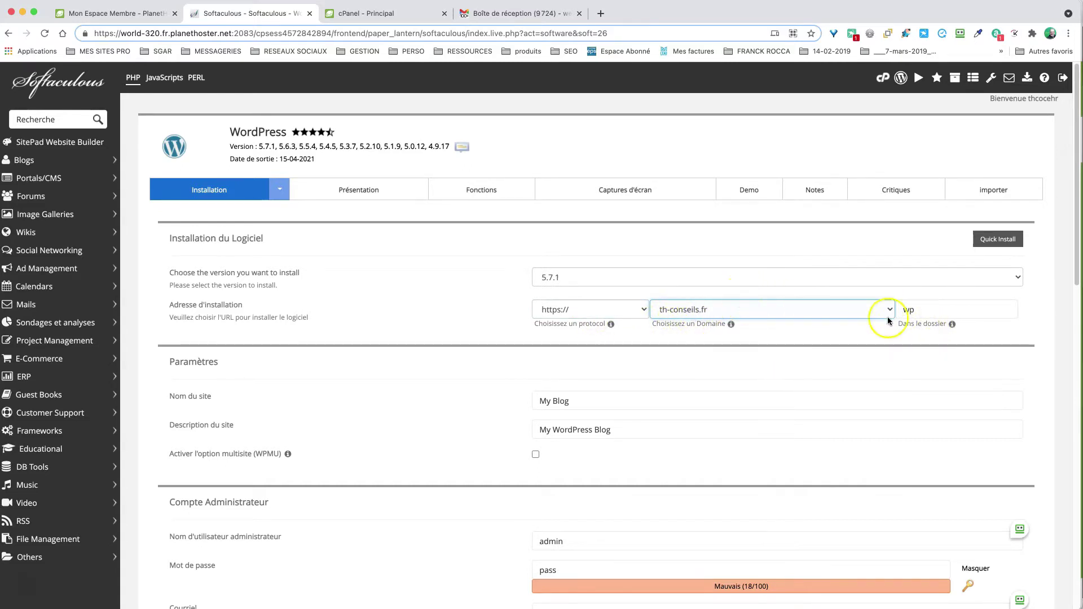
Step: Replace the installation folder name with arts-de-la-table
left_click(909, 311)
double_click(914, 310)
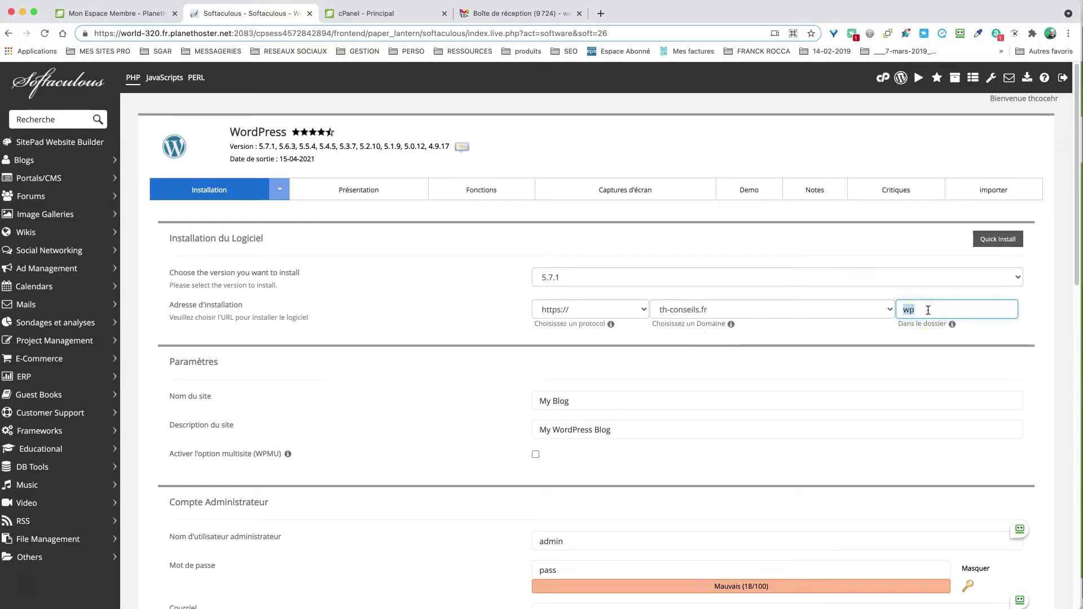
type("arts-de-la-table")
left_click(918, 310)
Step: Set the site name to "Arts de la table"
scroll(863, 338, "down", 3)
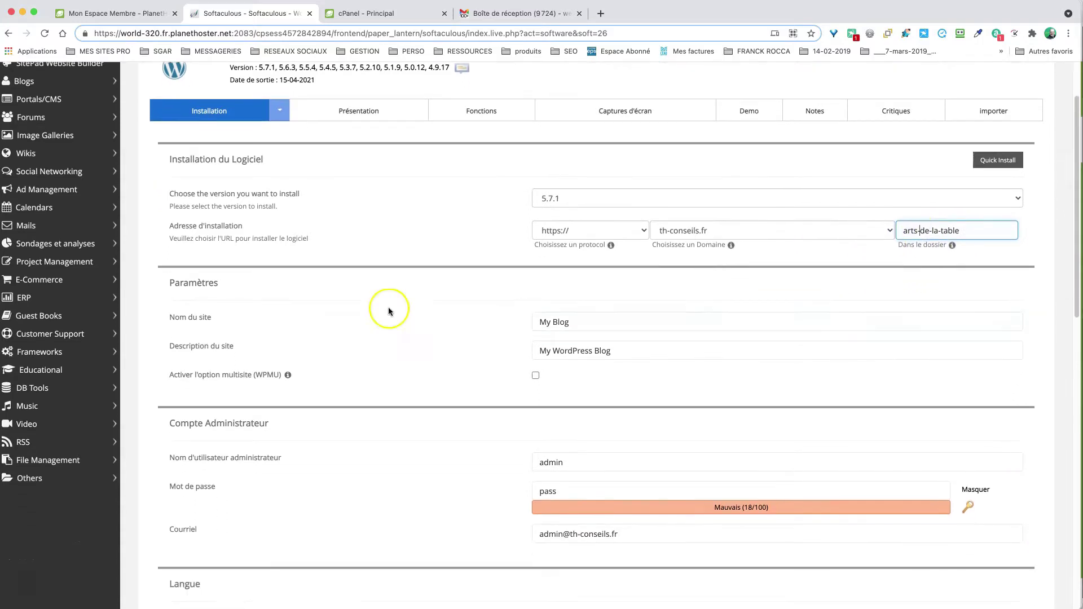
left_click(600, 314)
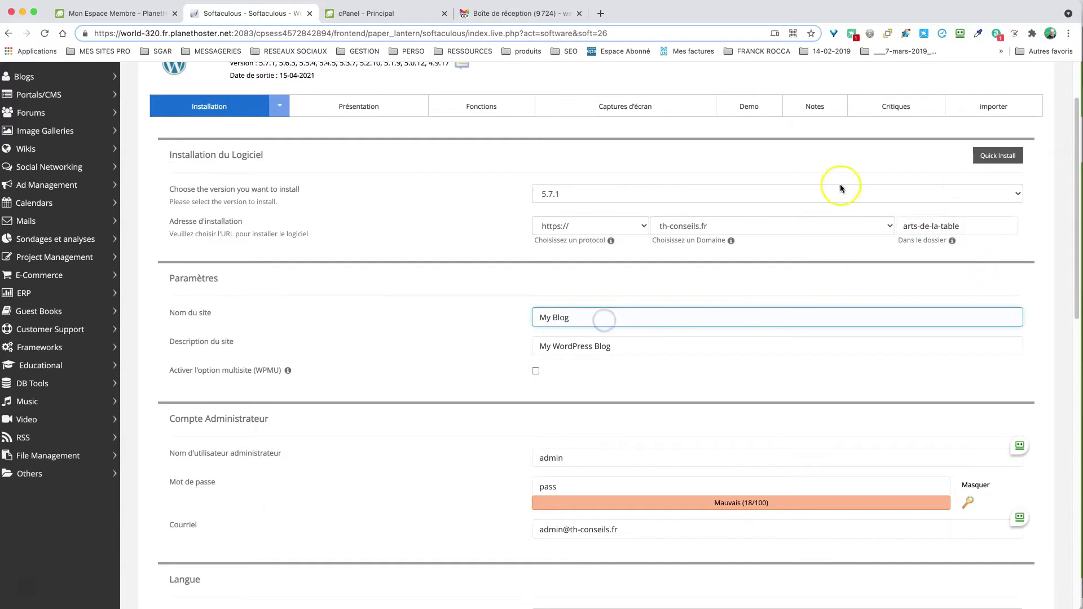
left_click_drag(636, 322, 525, 320)
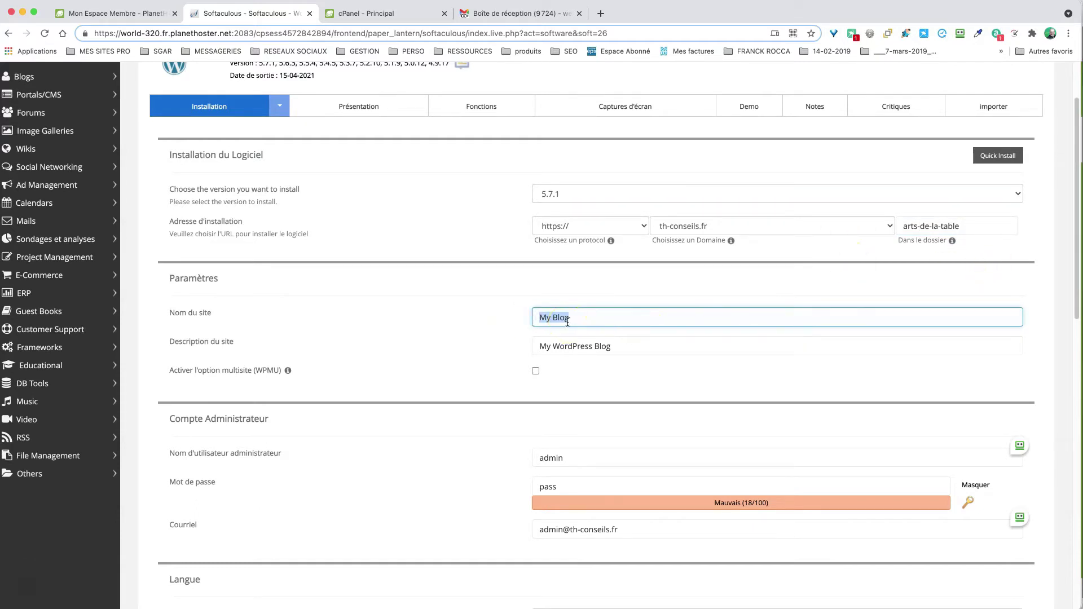
type("Arts de la table")
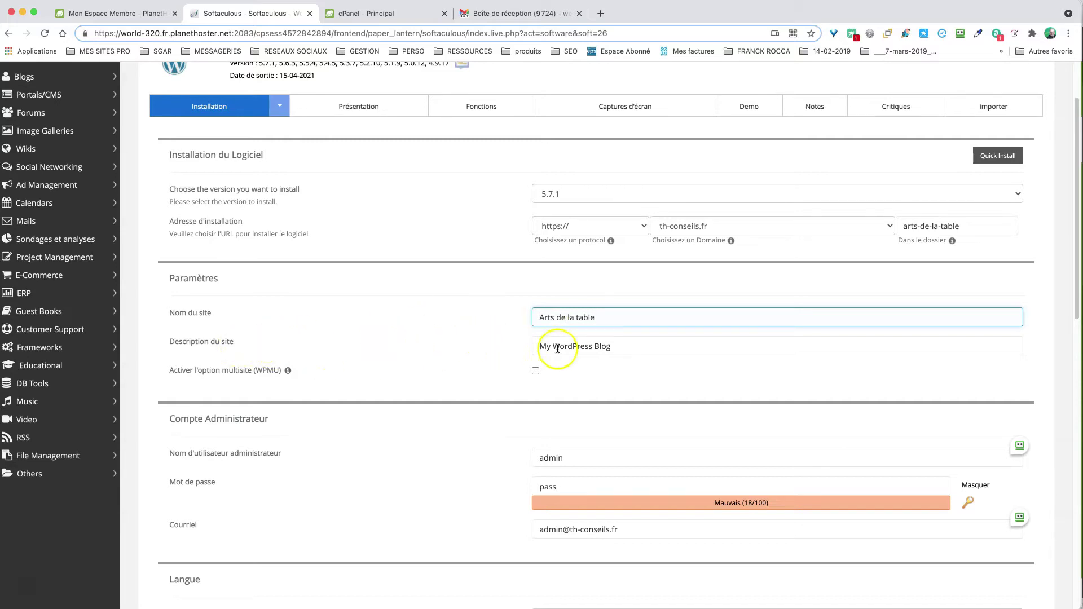
Step: Set the site description to "De beaux objets chez vous !"
left_click(573, 341)
key("Tab")
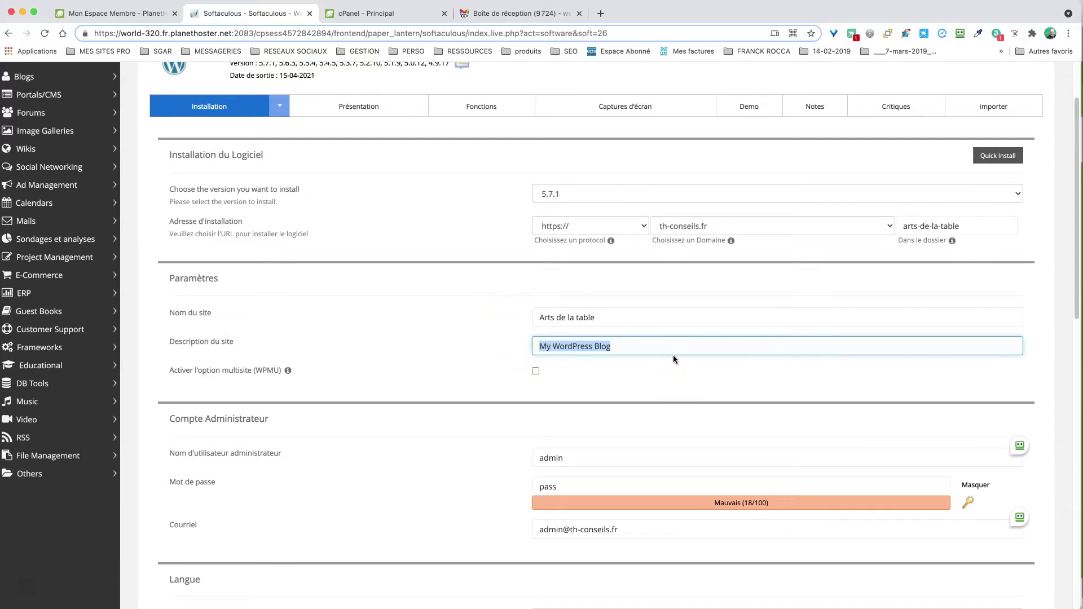
type("De b")
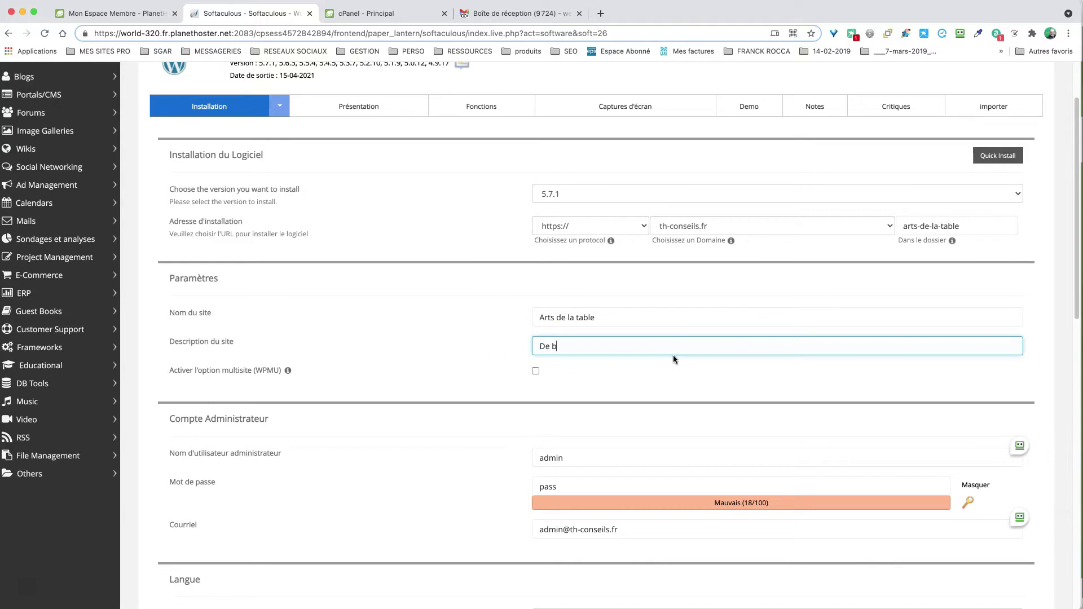
type("eaux obets")
key("Left")
key("Left")
key("Left")
type("jets chez vous !")
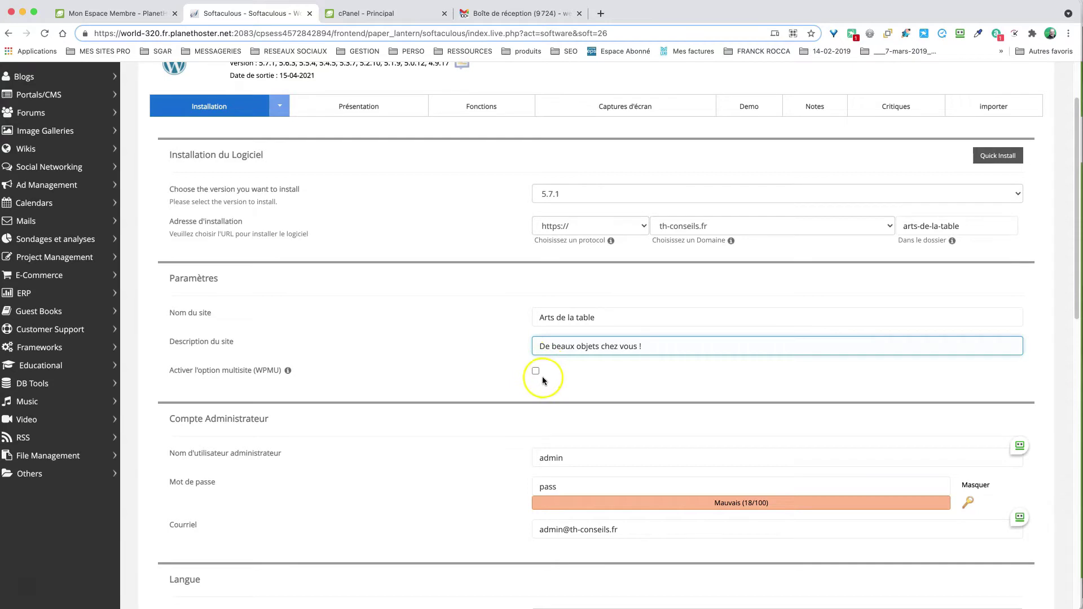
Step: Generate a strong random password for the WordPress administrator account
scroll(510, 387, "down", 2)
left_click(579, 444)
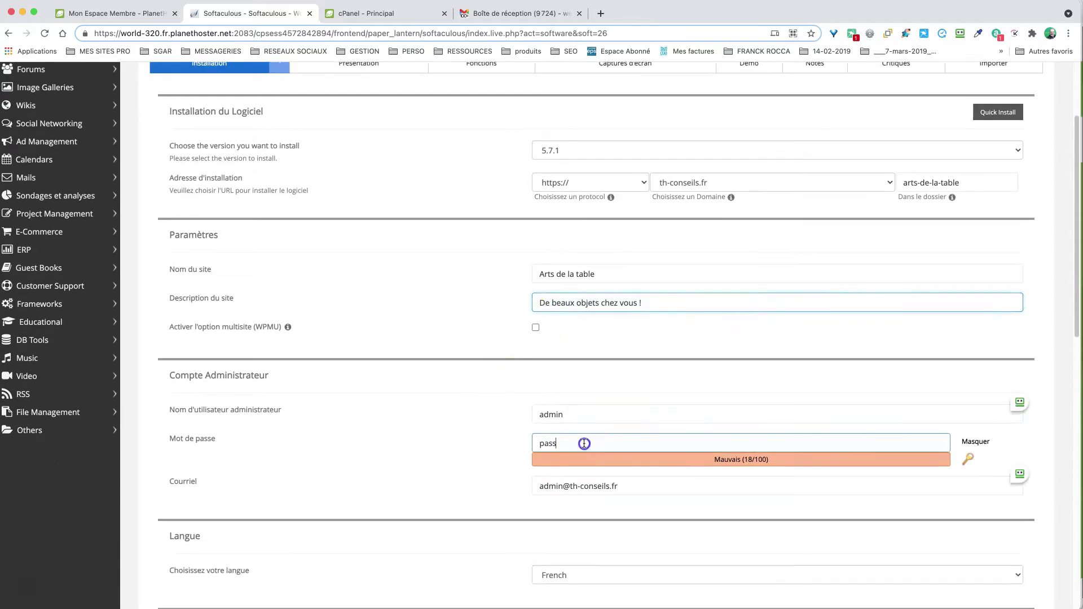
left_click(971, 460)
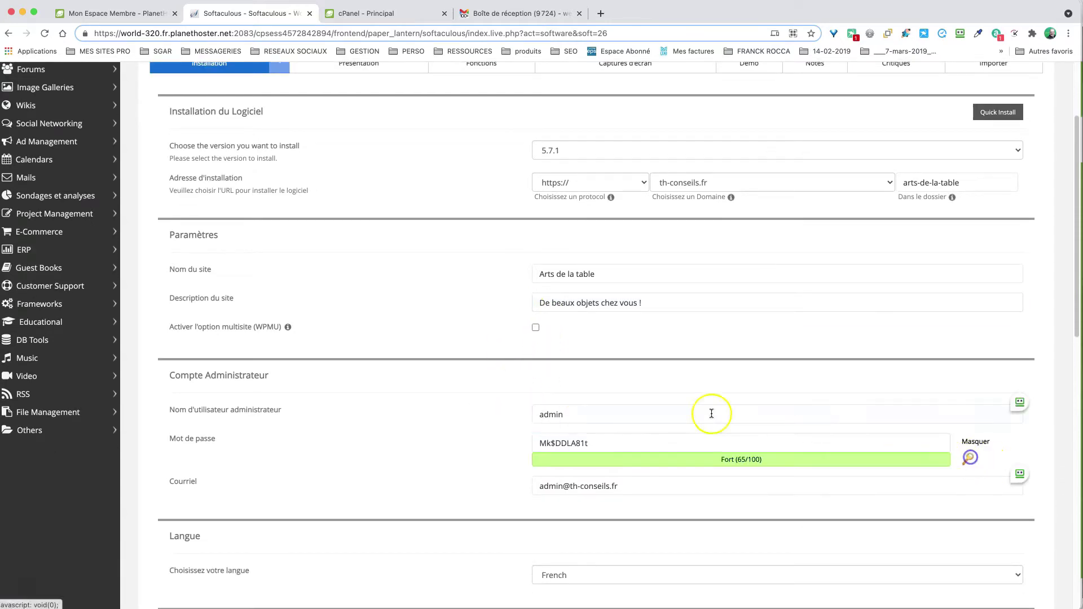
left_click(608, 413)
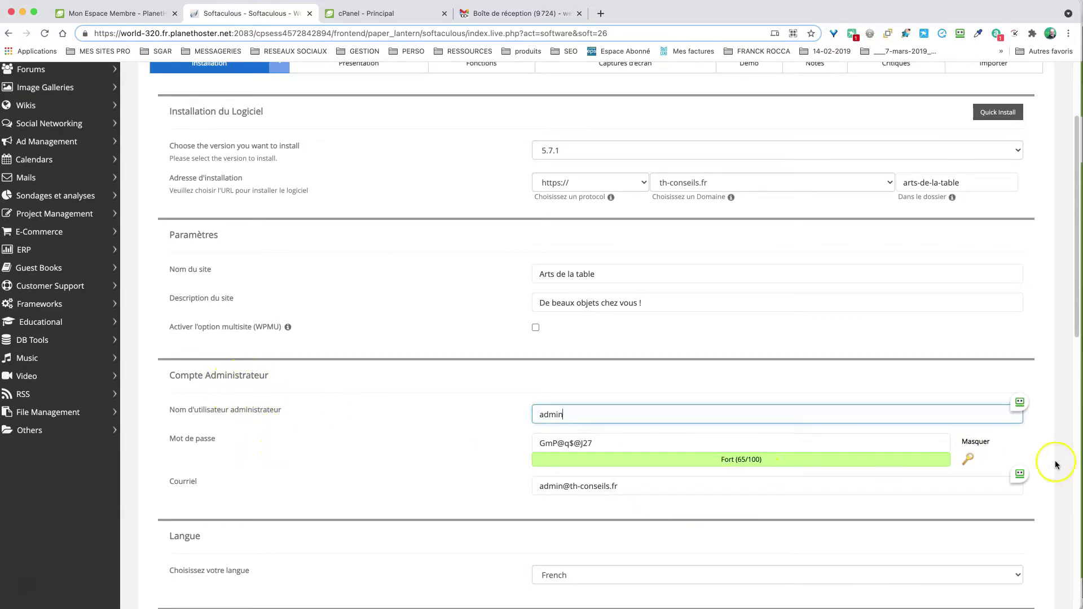
left_click(968, 458)
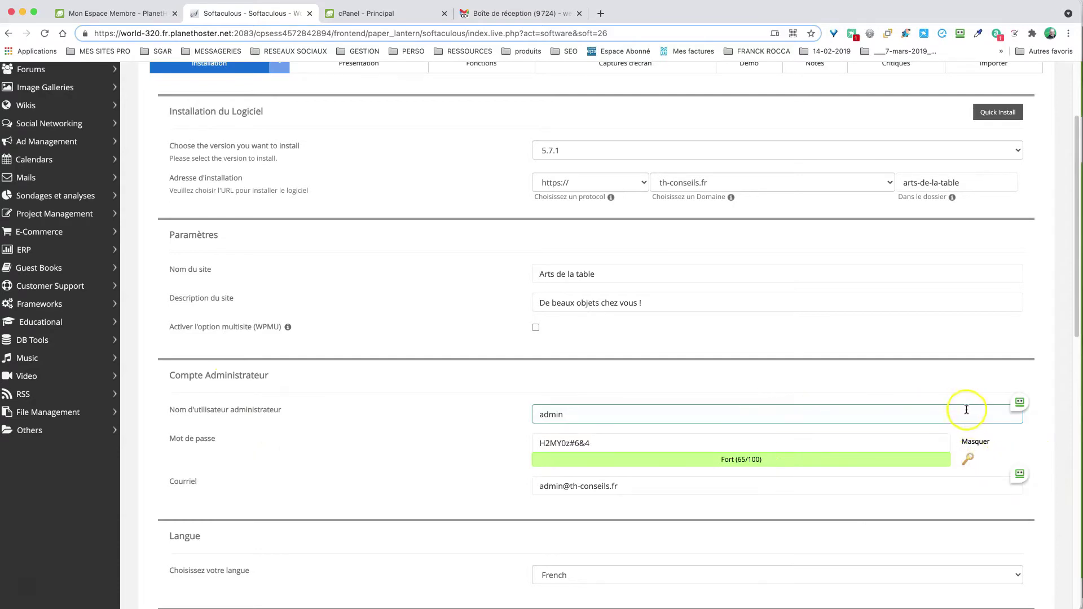
Step: Hide the administrator password and replace the administrator username with the site owner's first name
left_click(977, 442)
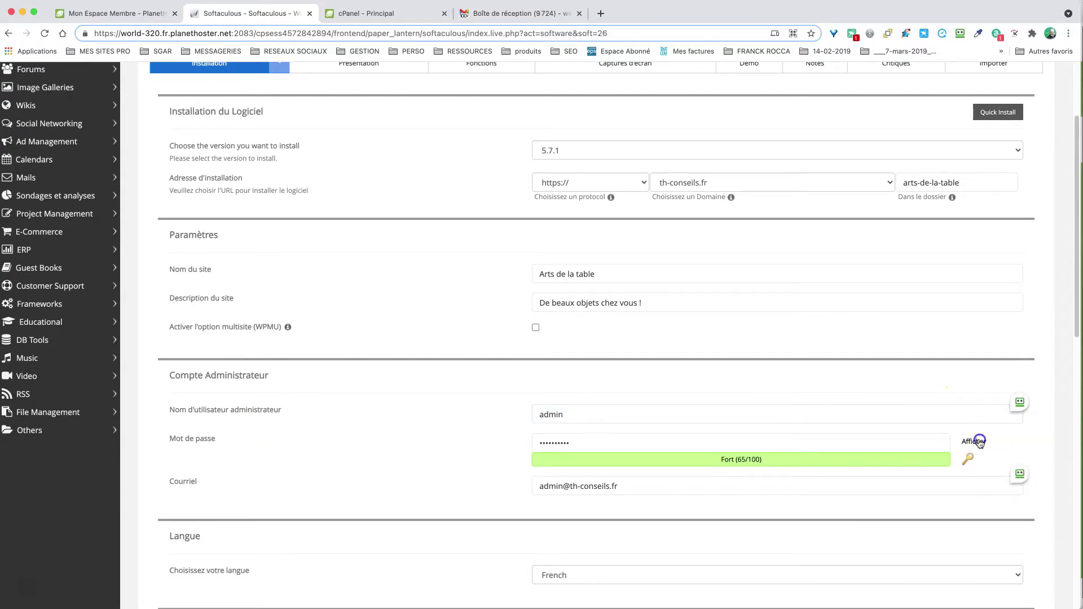
left_click(581, 412)
left_click_drag(583, 412, 516, 412)
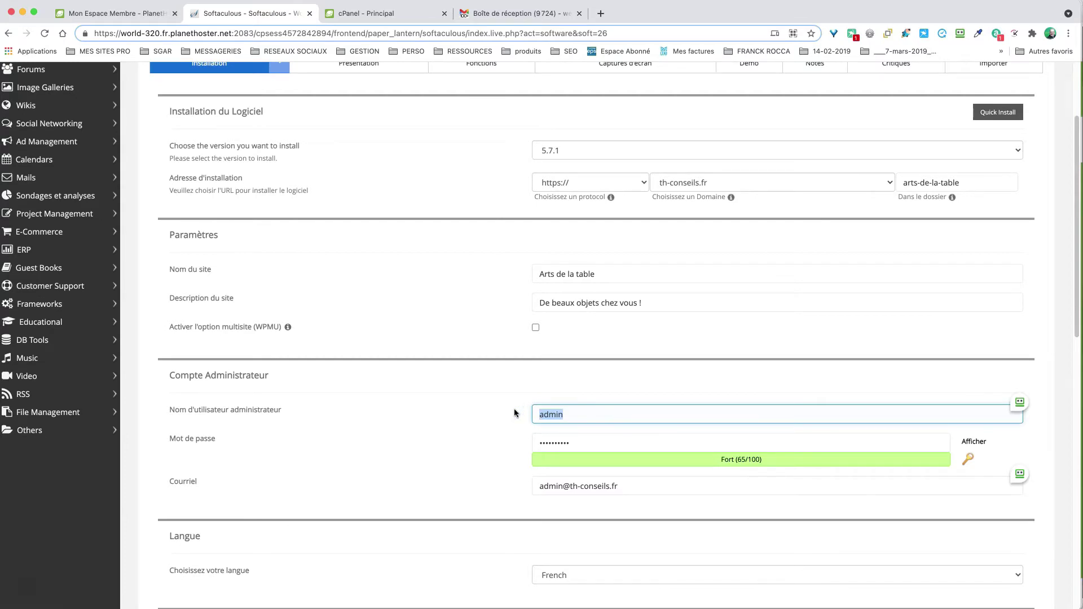
type("tarik")
Step: Enter a custom password for the administrator account
key("Tab")
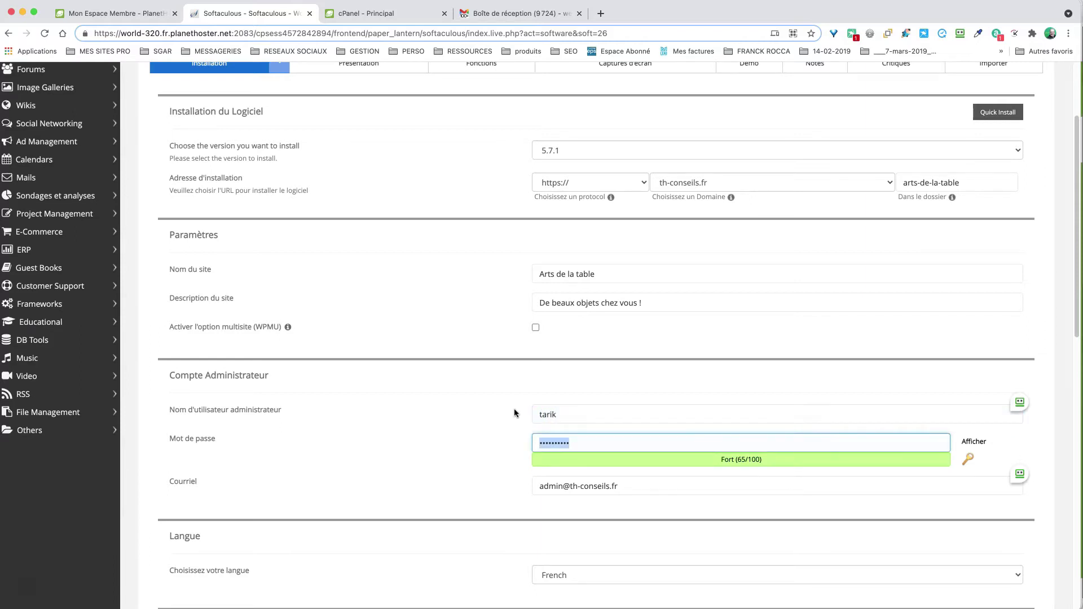
type("a")
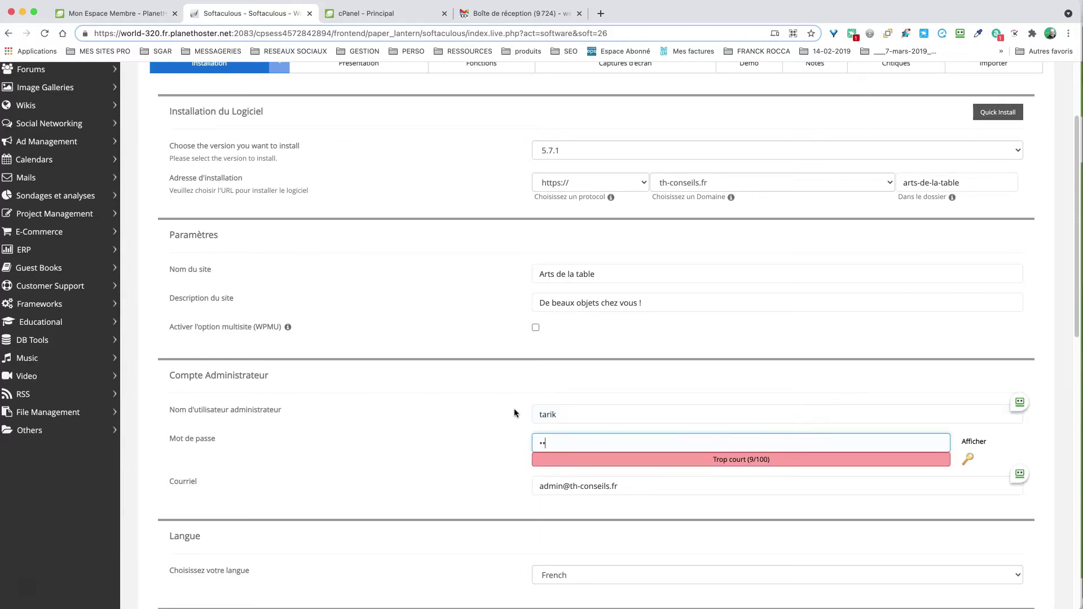
type("aa")
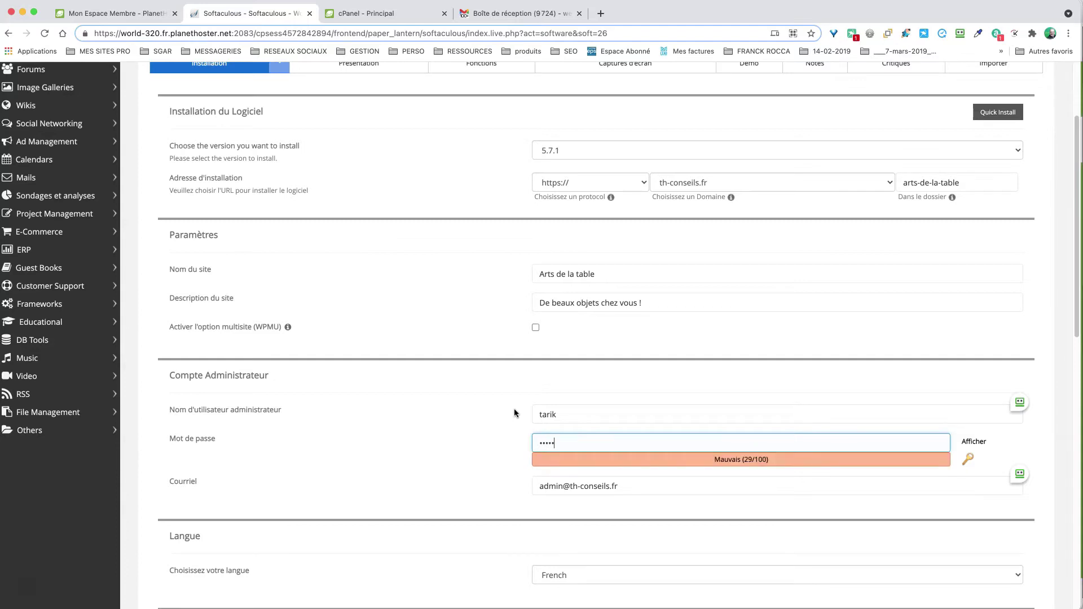
type("aaaaa")
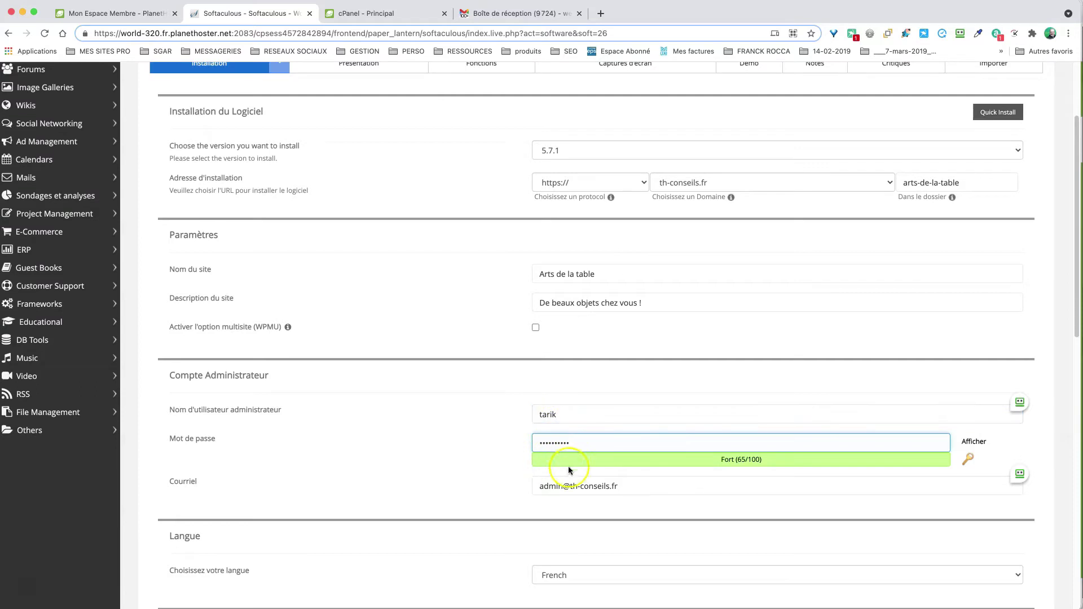
Step: Enable the Limit Login Attempts (Loginizer) and Classic Editor plugins for the installation
left_click(576, 486)
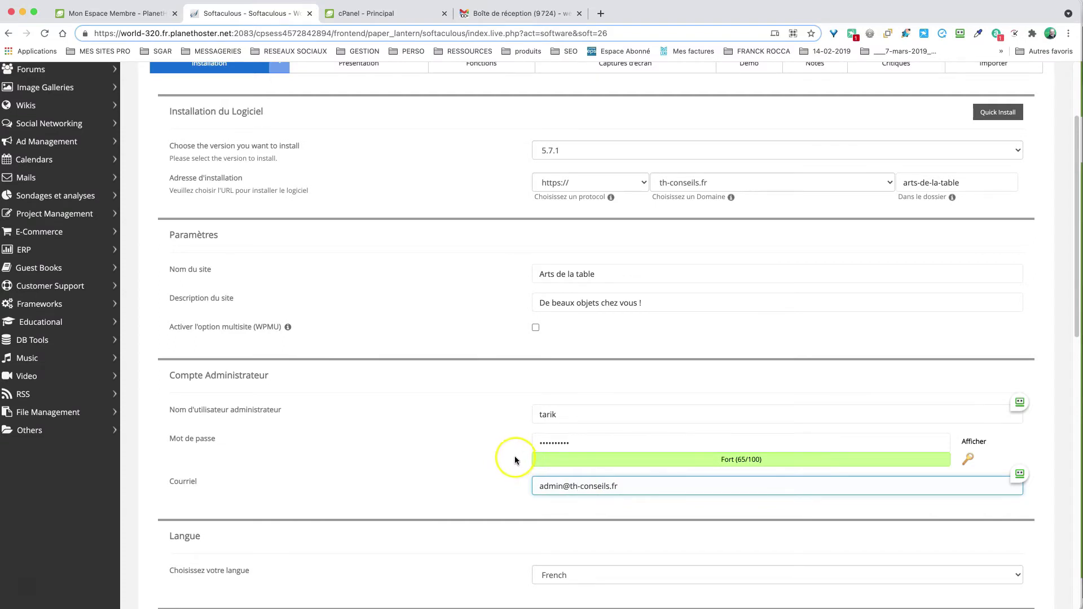
scroll(514, 456, "down", 5)
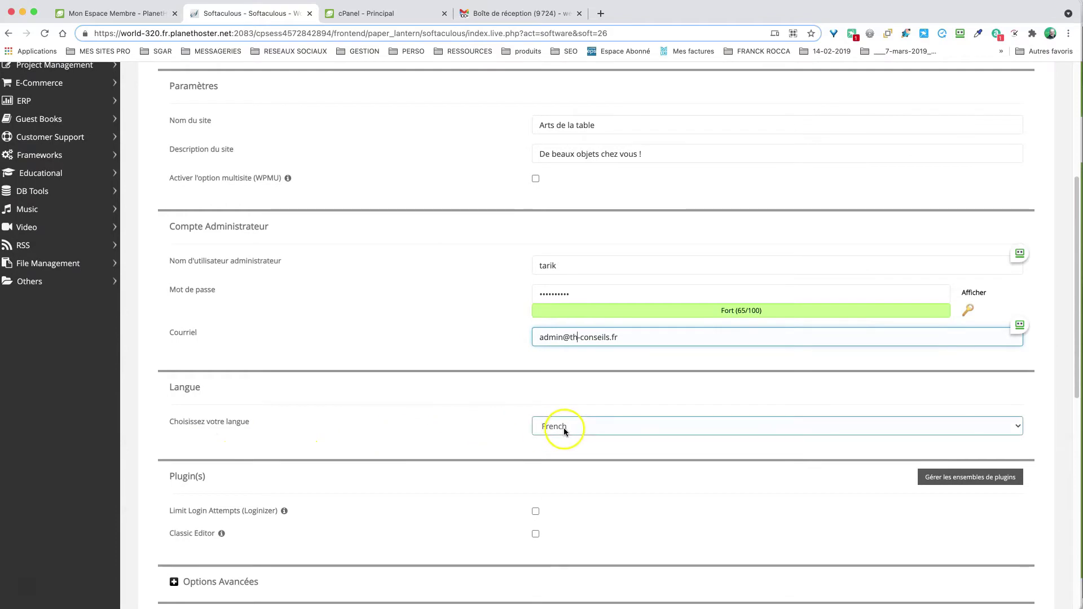
scroll(495, 430, "down", 5)
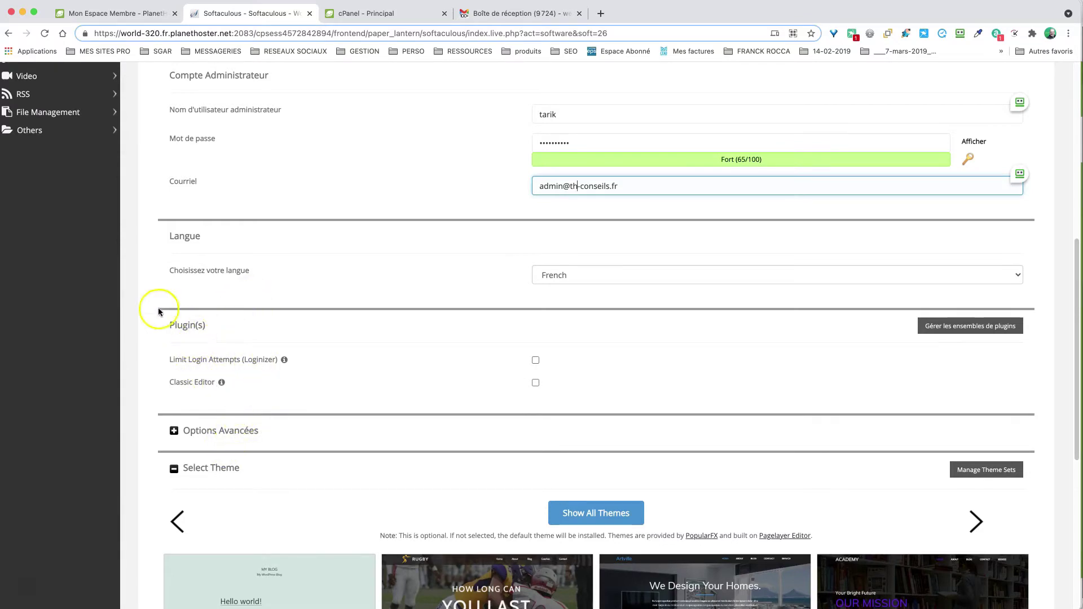
left_click(260, 364)
left_click(535, 361)
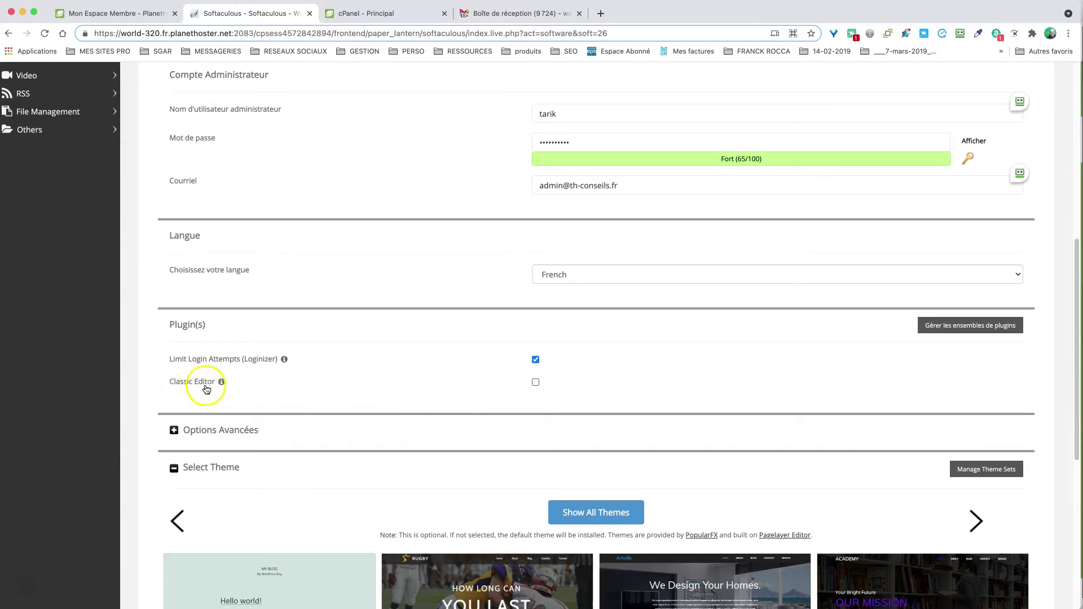
left_click(536, 383)
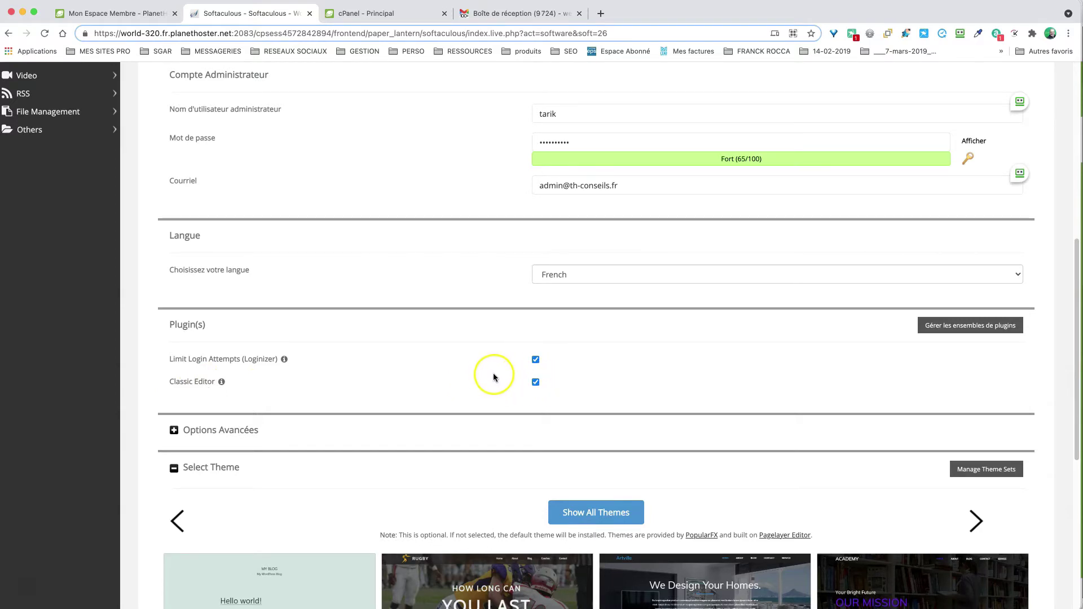
Step: Expand the advanced options of the WordPress installation form
scroll(493, 378, "down", 5)
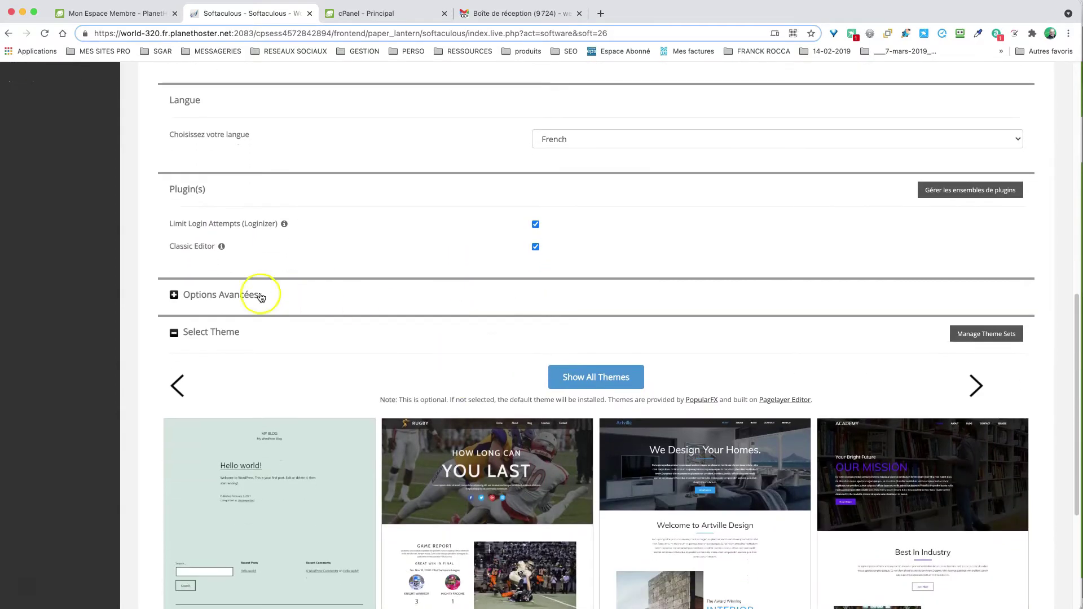
left_click(189, 297)
scroll(301, 309, "down", 2)
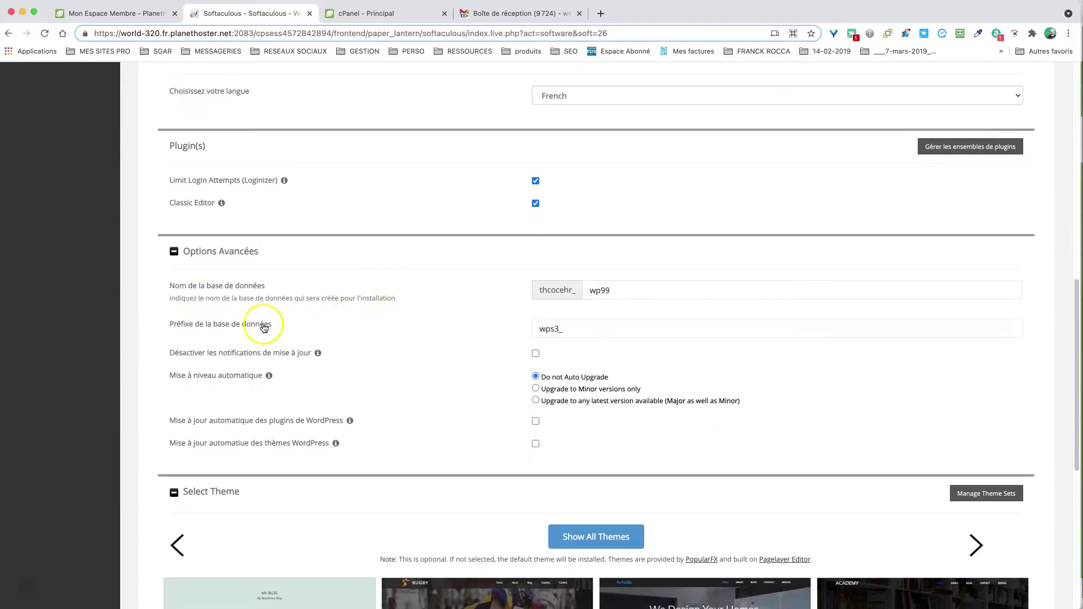
Step: Examine the database name, the database prefix and the update notification options in the advanced settings
left_click(541, 330)
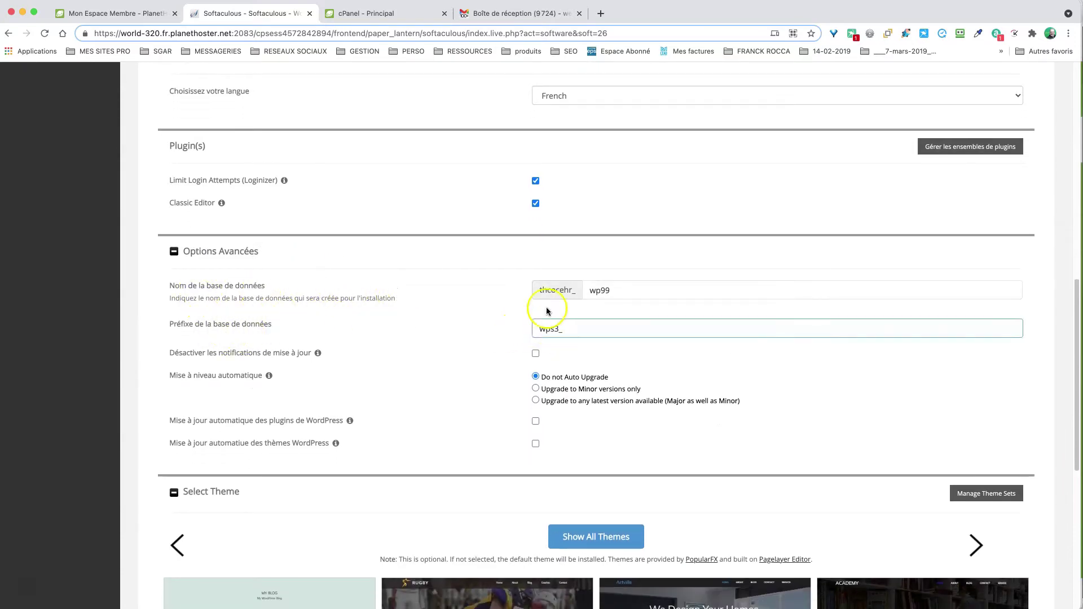
left_click(539, 293)
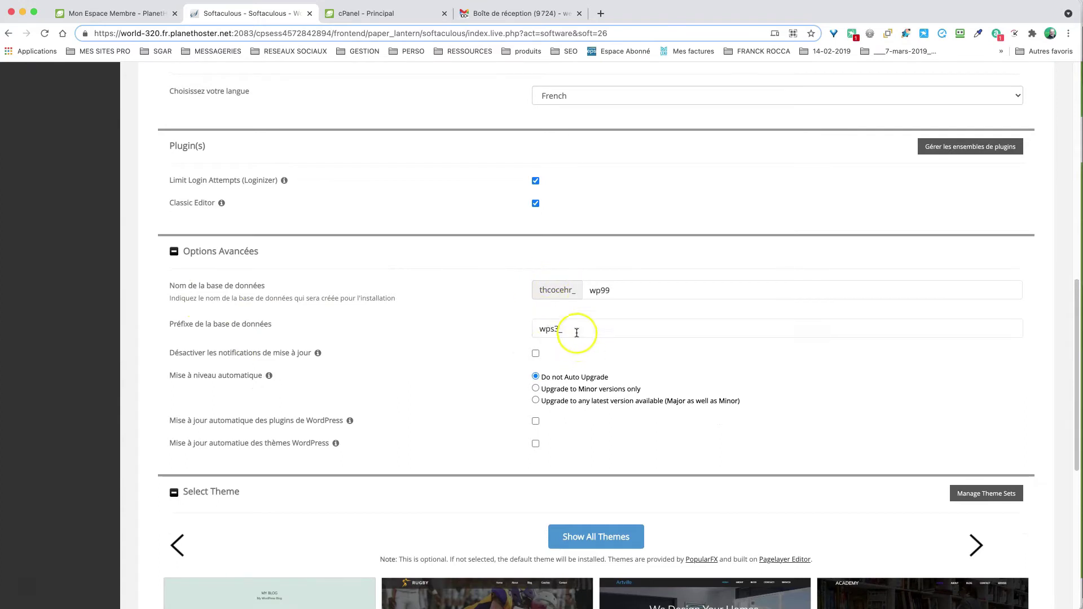
left_click(614, 290)
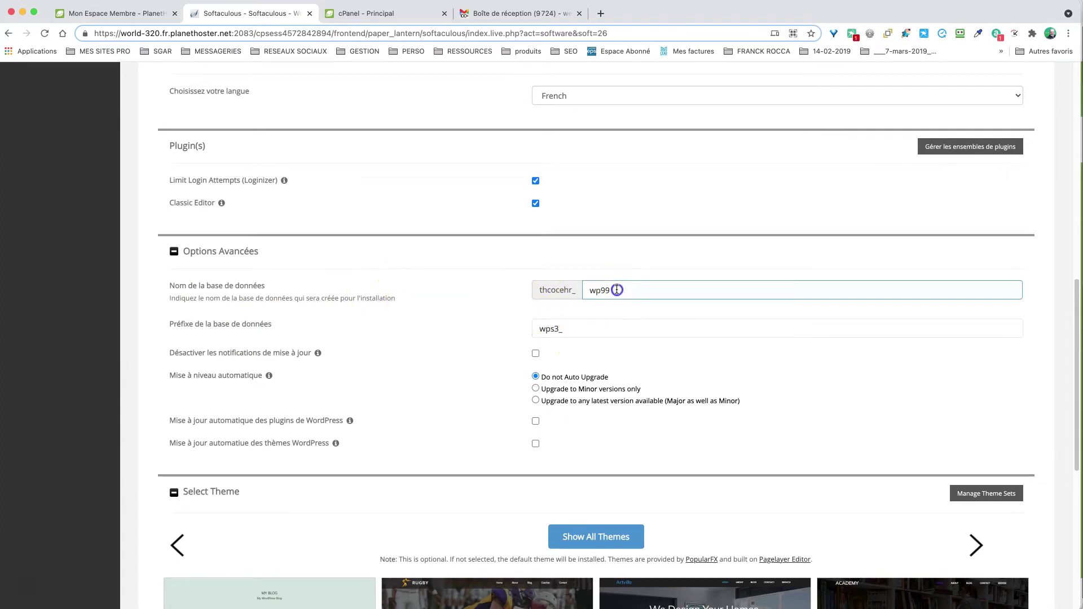
left_click(586, 330)
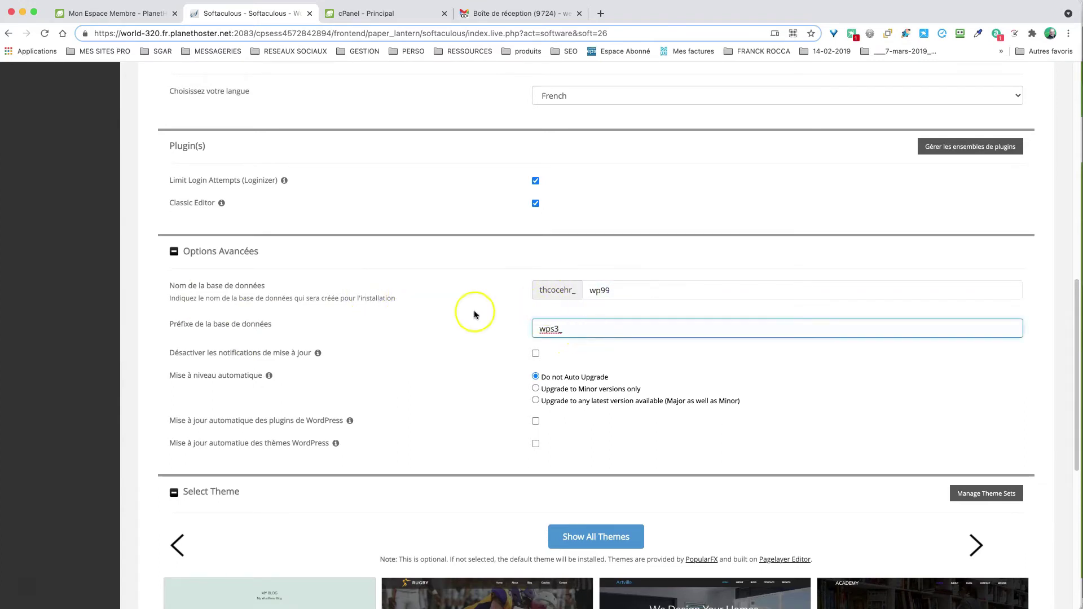
left_click(387, 310)
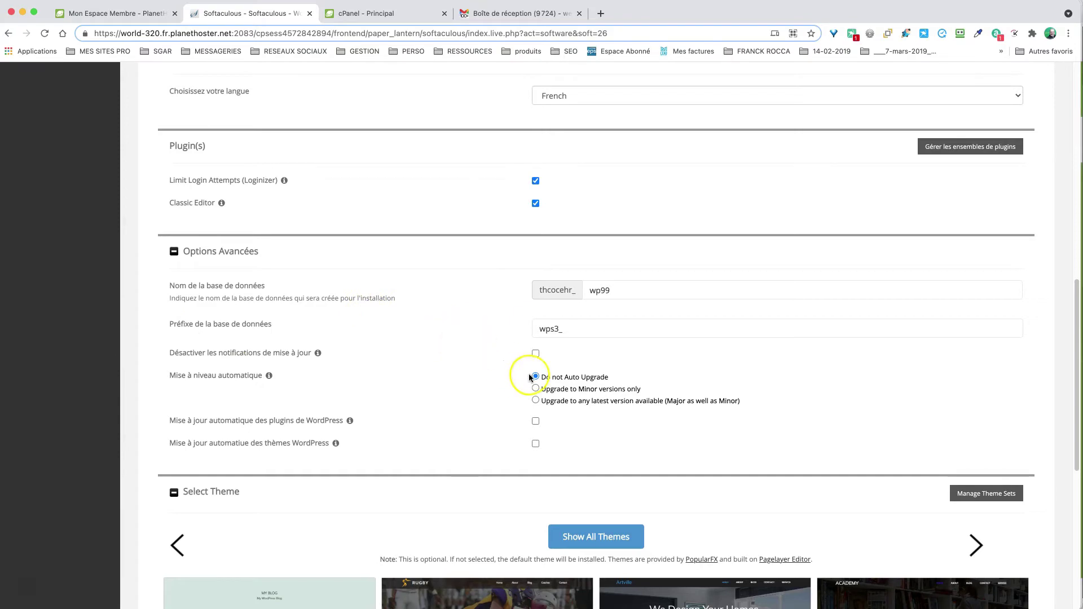
left_click(564, 331)
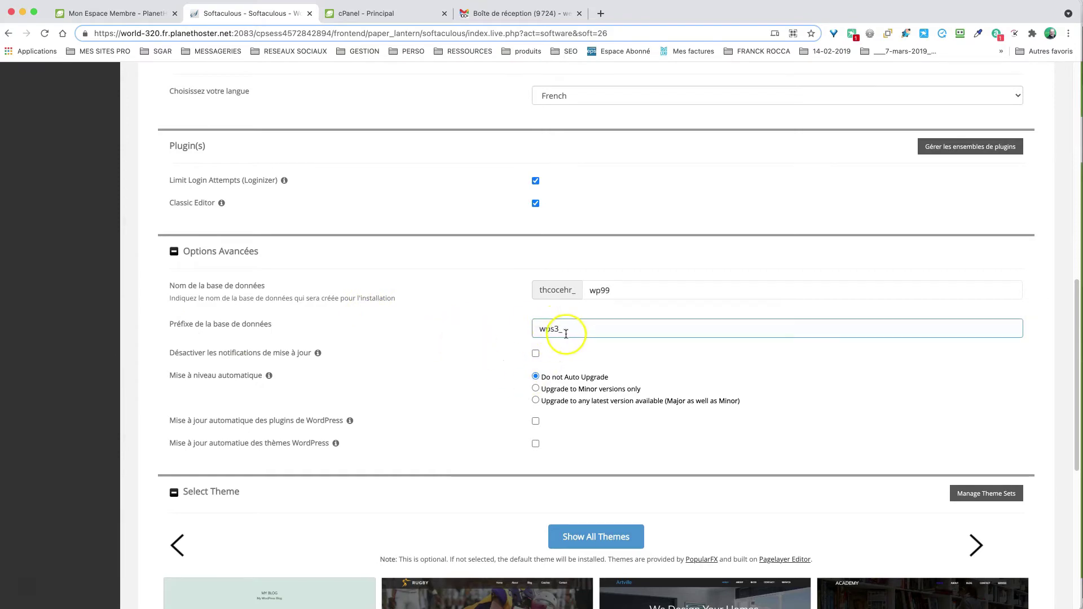
left_click(559, 347)
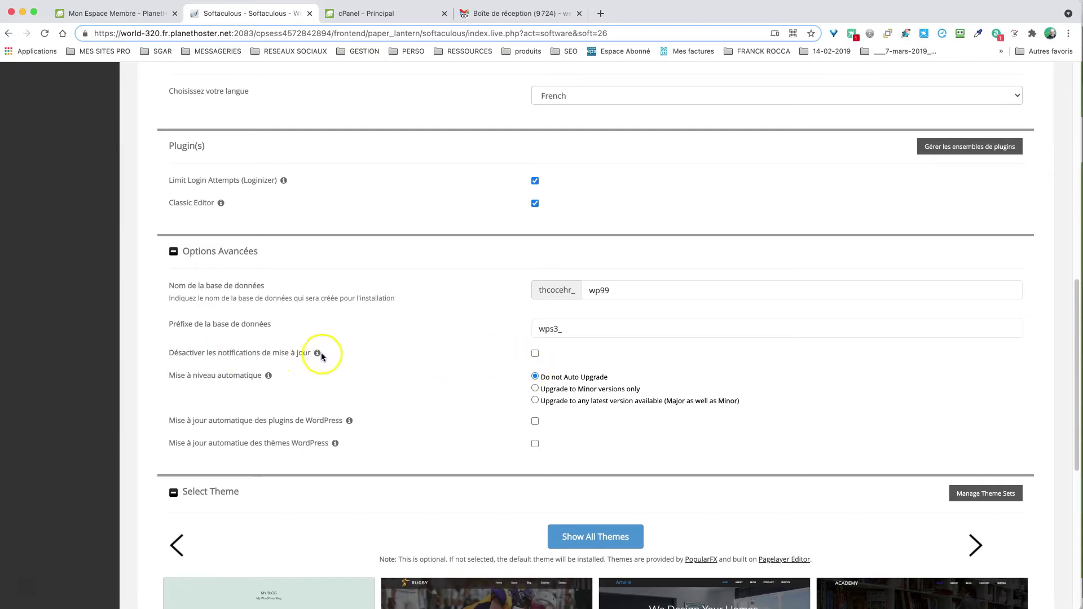
mouse_move(318, 355)
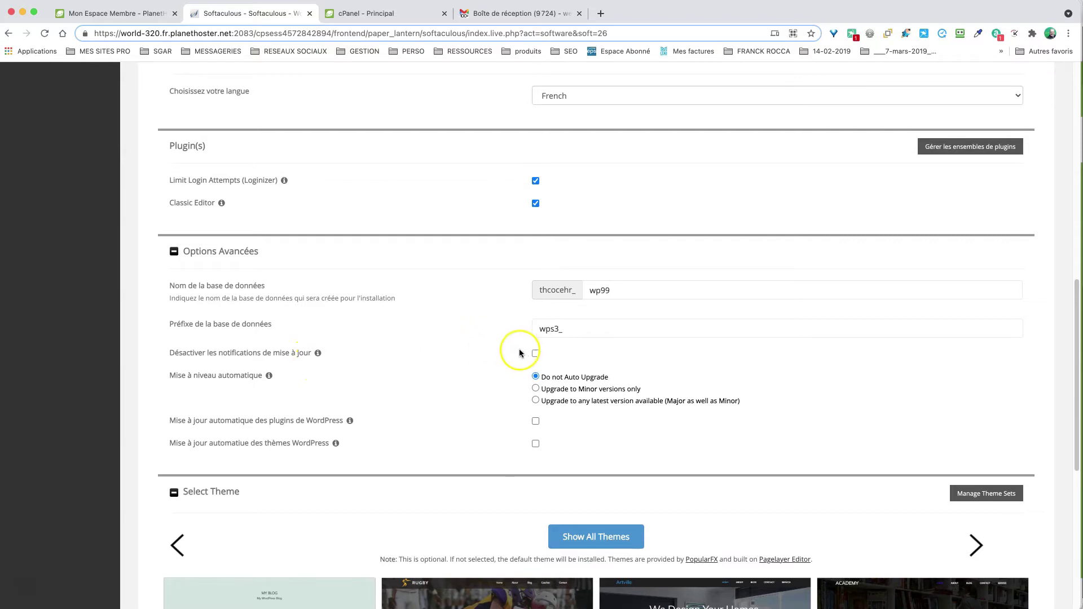
scroll(519, 353, "down", 1)
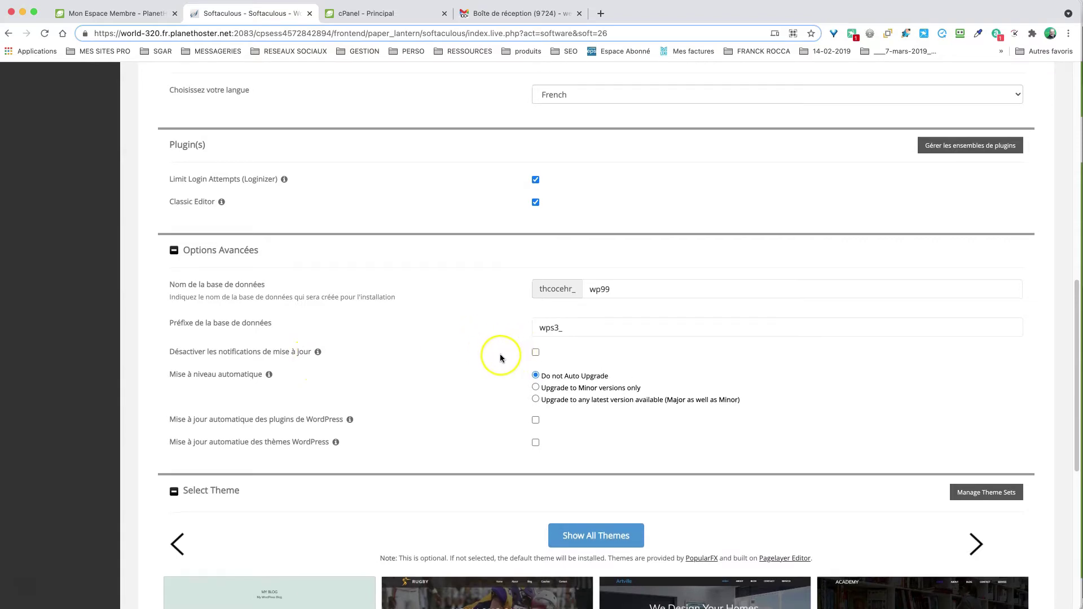
scroll(502, 355, "up", 1)
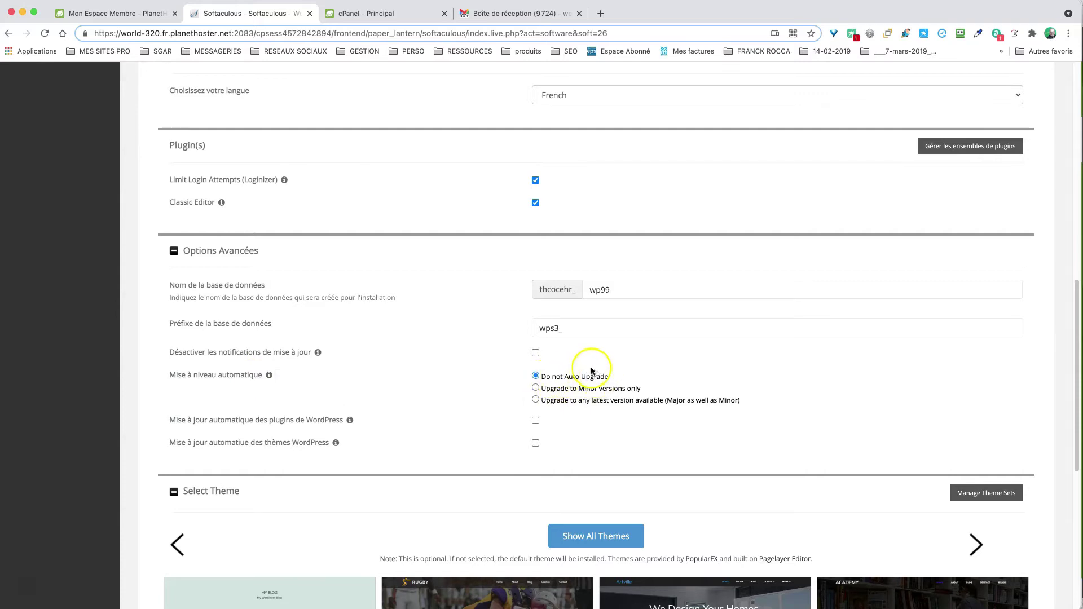
Step: Set automatic upgrades to any latest version, major as well as minor, and enable automatic updates for WordPress plugins and themes
left_click(536, 400)
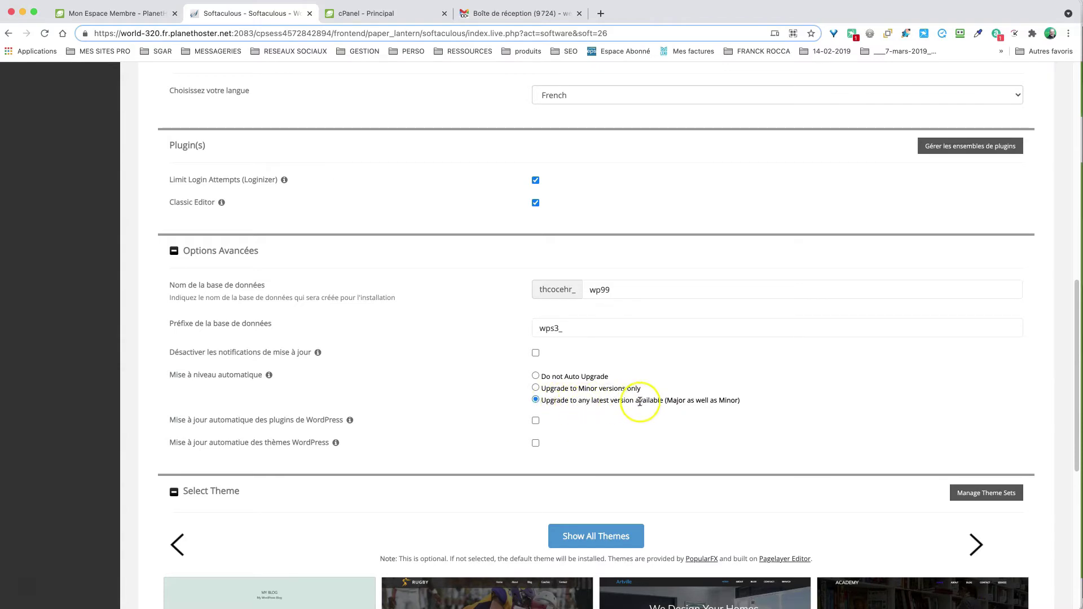
left_click(668, 400)
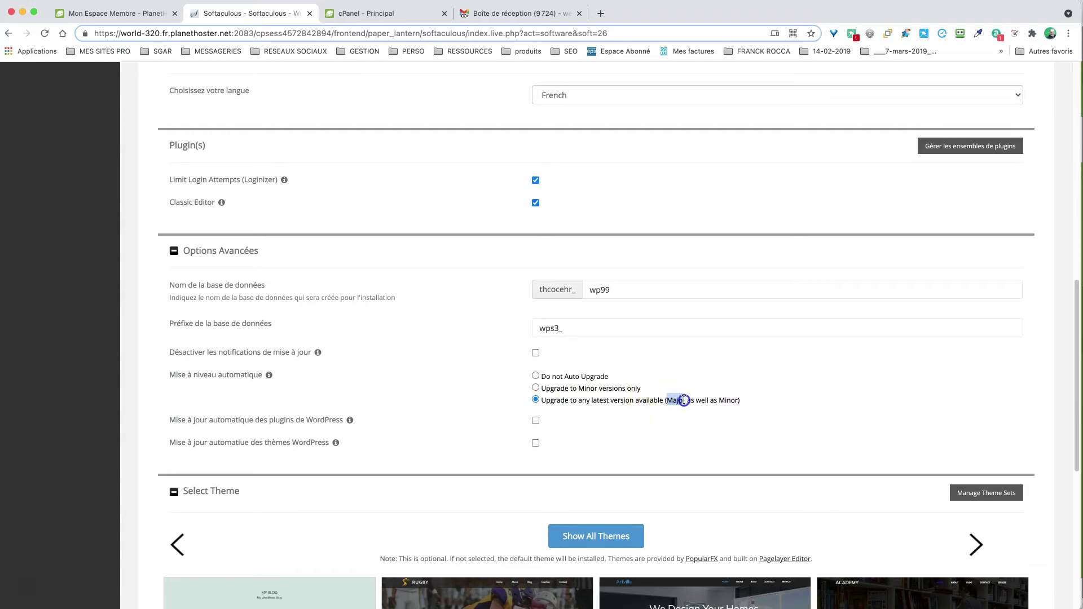
left_click_drag(684, 400, 742, 400)
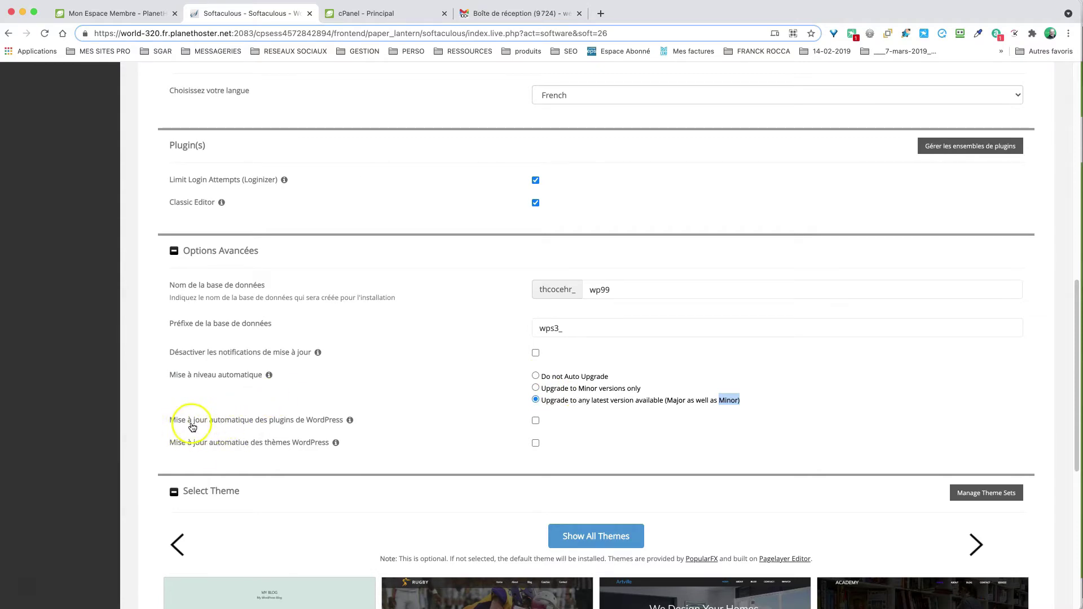
left_click(536, 421)
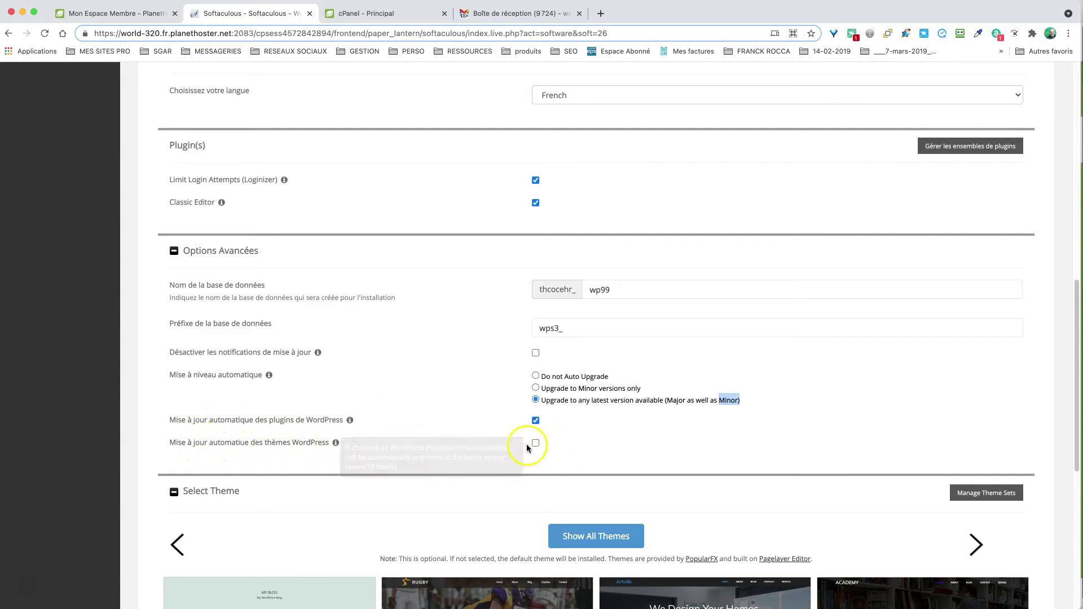
left_click(535, 443)
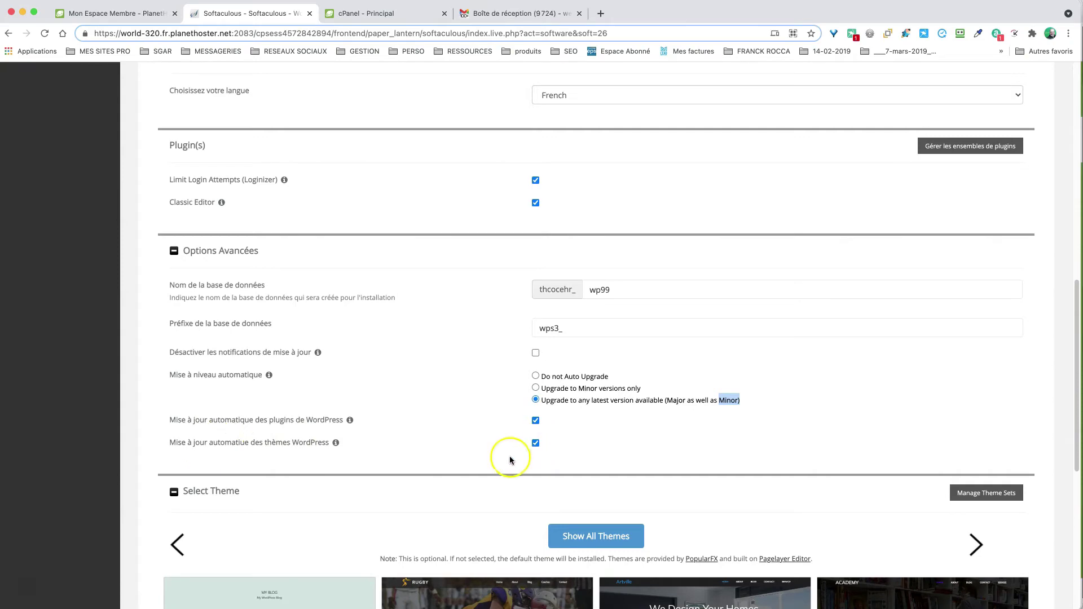
Step: Browse the available WordPress themes for a suitable site design
scroll(506, 440, "down", 2)
scroll(505, 441, "down", 5)
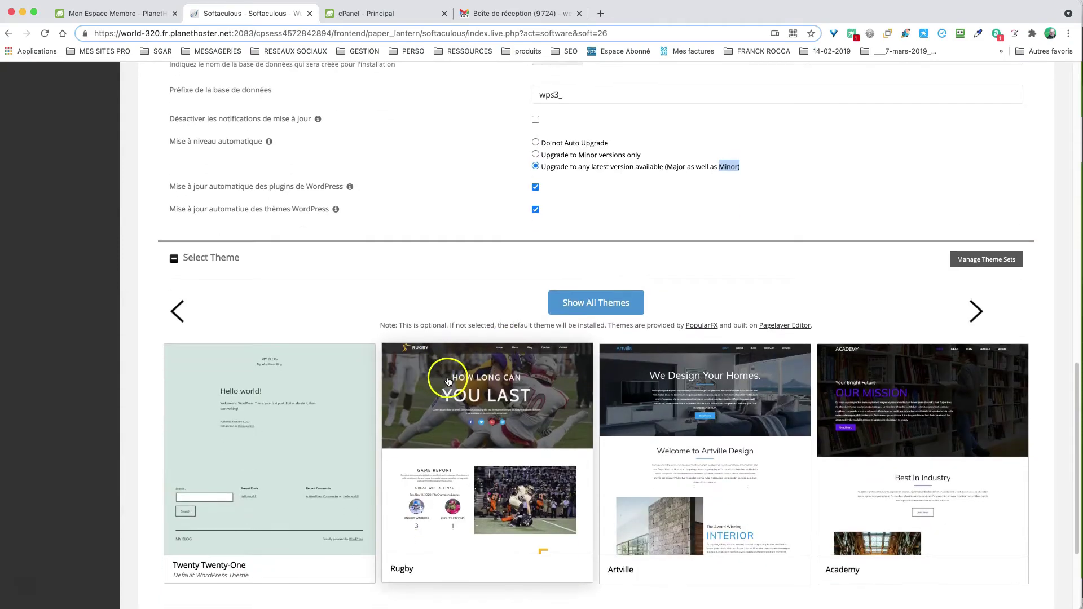
scroll(455, 381, "down", 1)
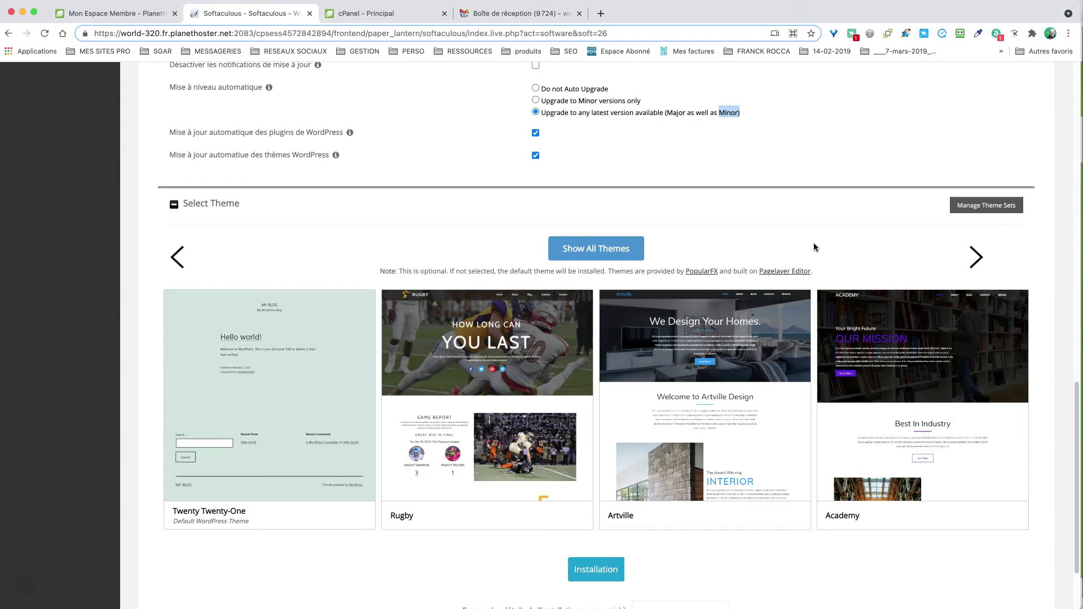
left_click(977, 260)
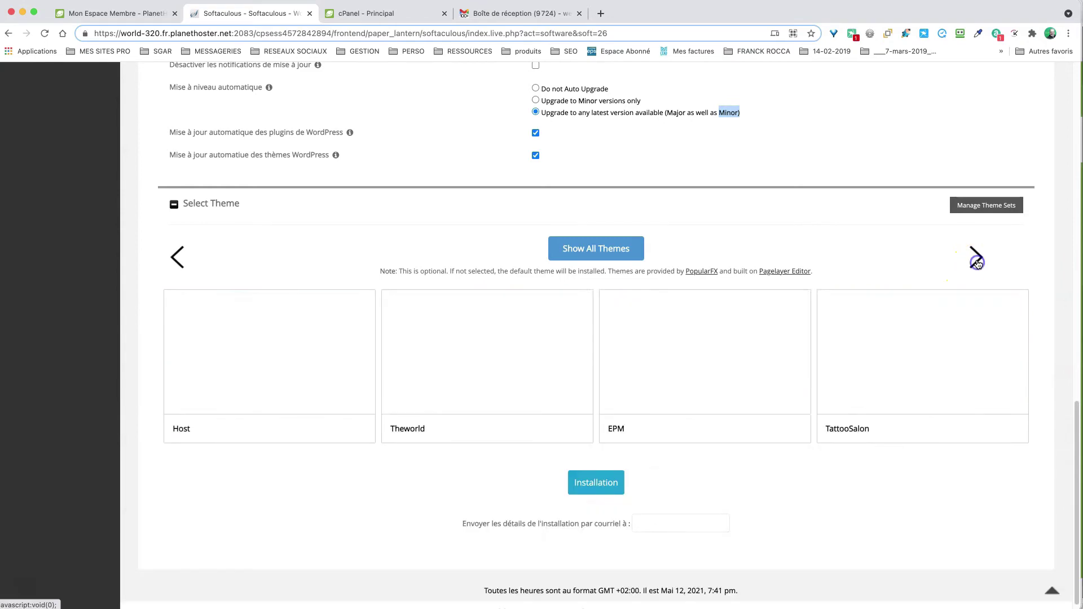
left_click(979, 259)
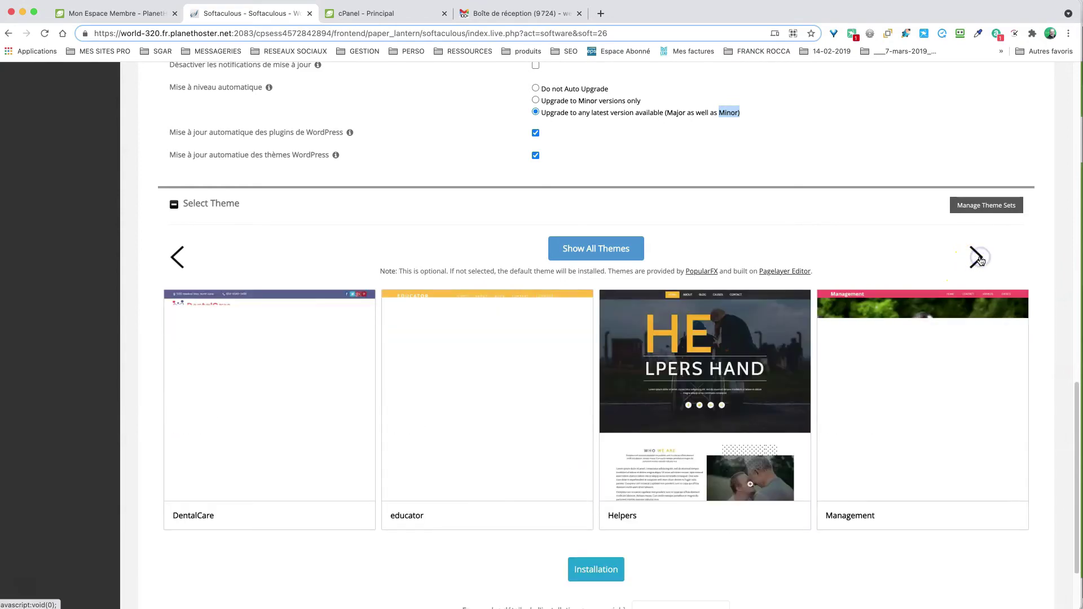
left_click(980, 260)
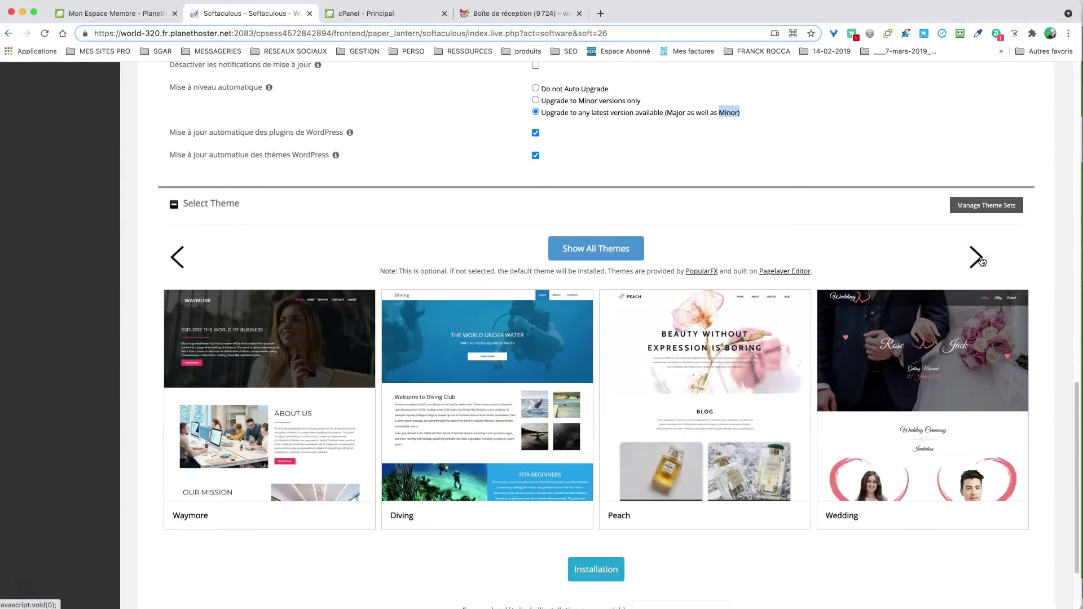
left_click(612, 246)
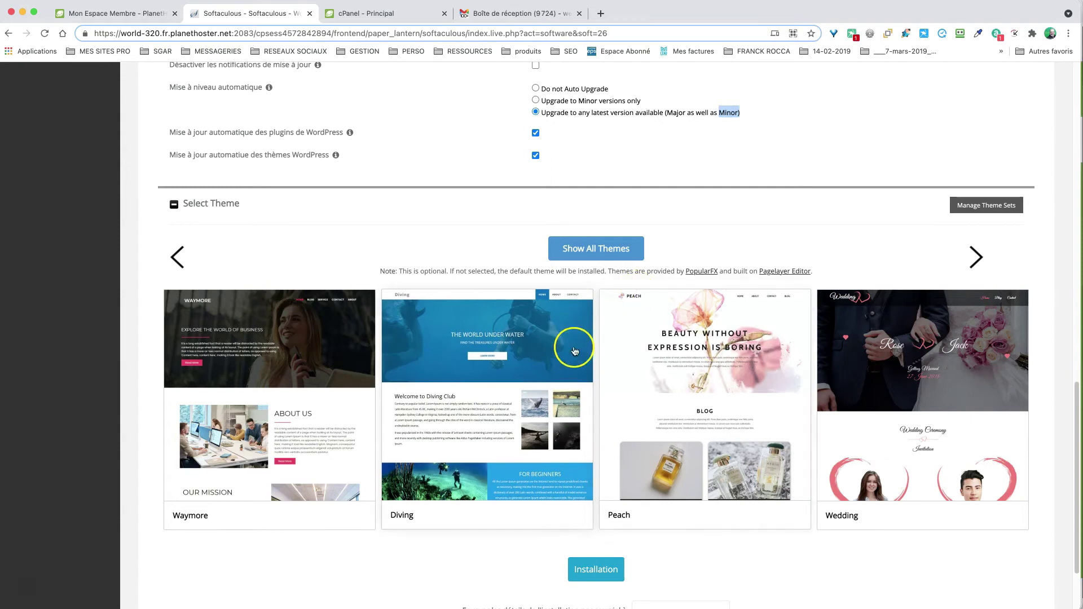
Step: Preview the Waymore theme and look through its About, Blog and Contact pages
left_click(300, 377)
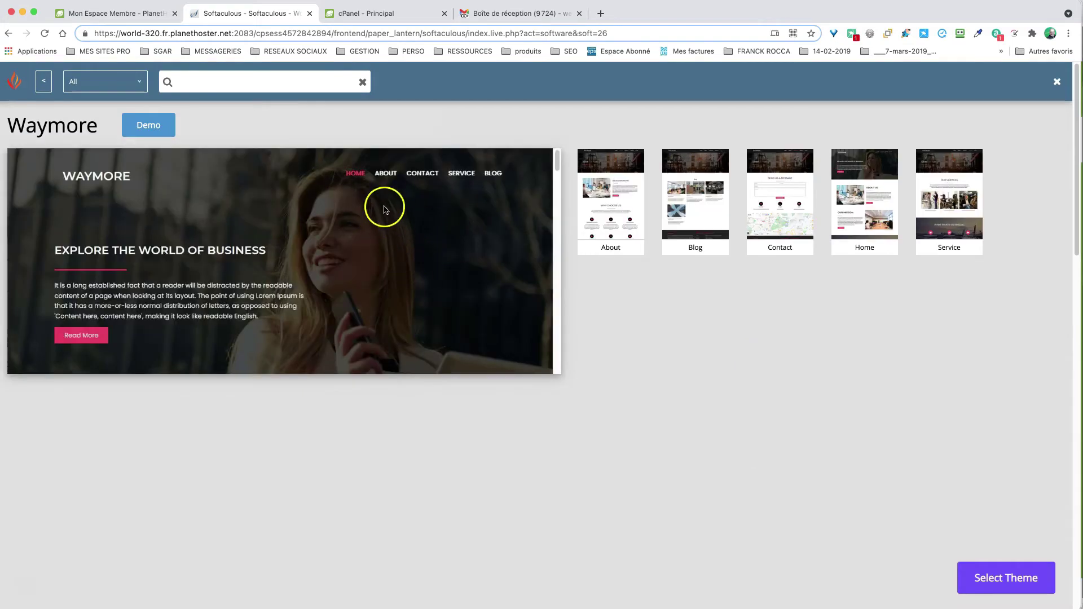
left_click(605, 202)
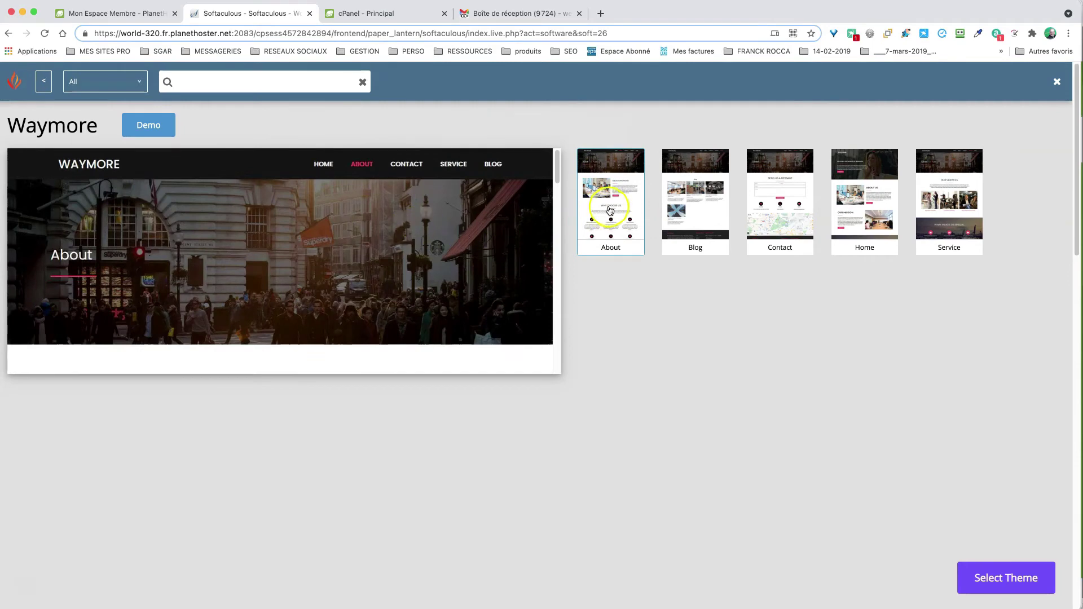
left_click(691, 212)
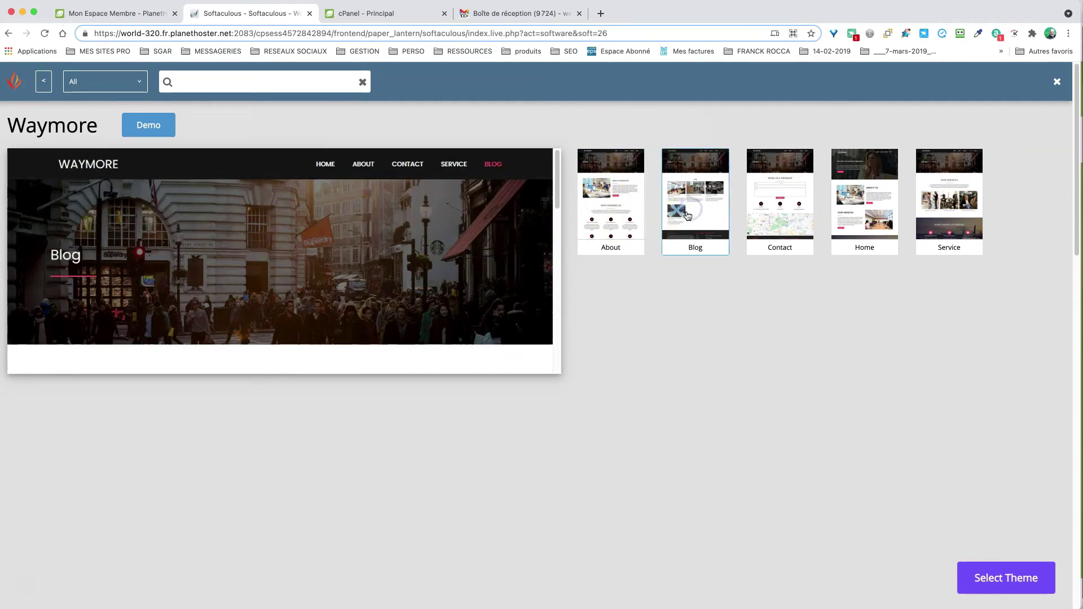
scroll(477, 243, "down", 5)
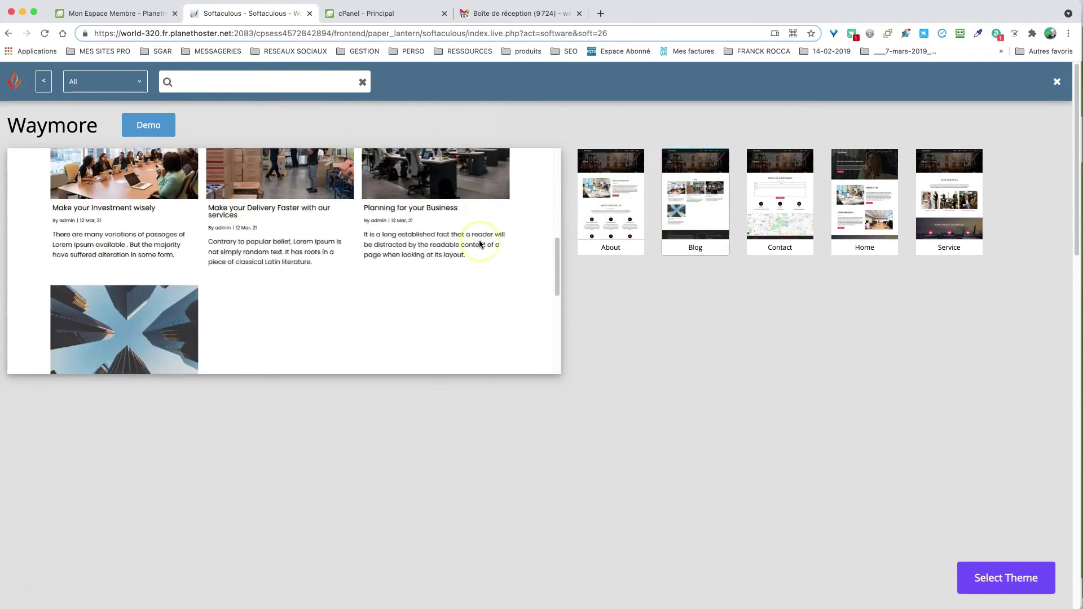
scroll(479, 243, "down", 5)
left_click(778, 198)
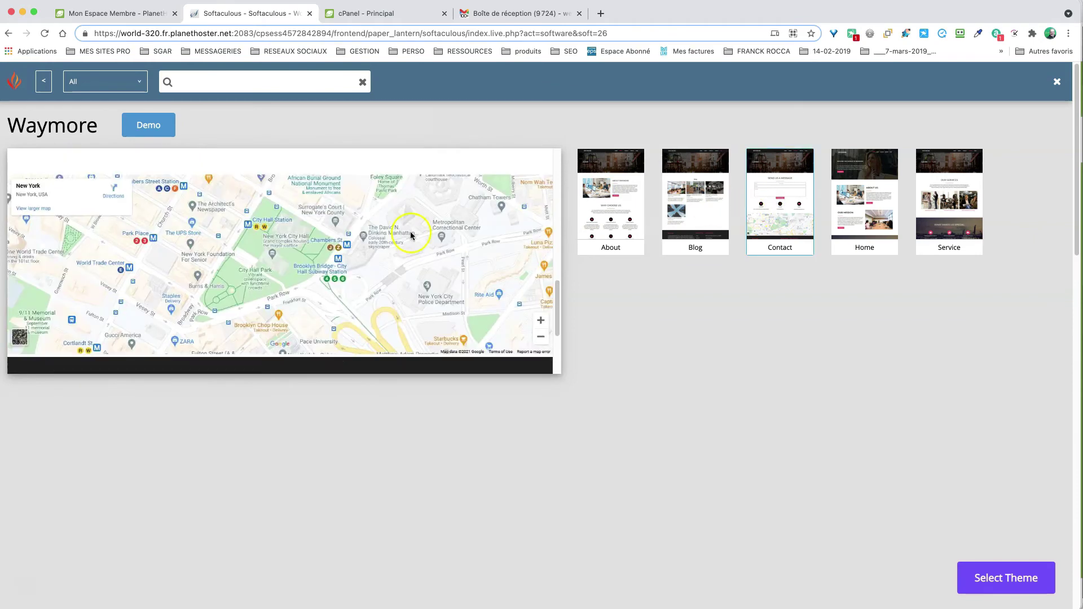
scroll(410, 236, "up", 10)
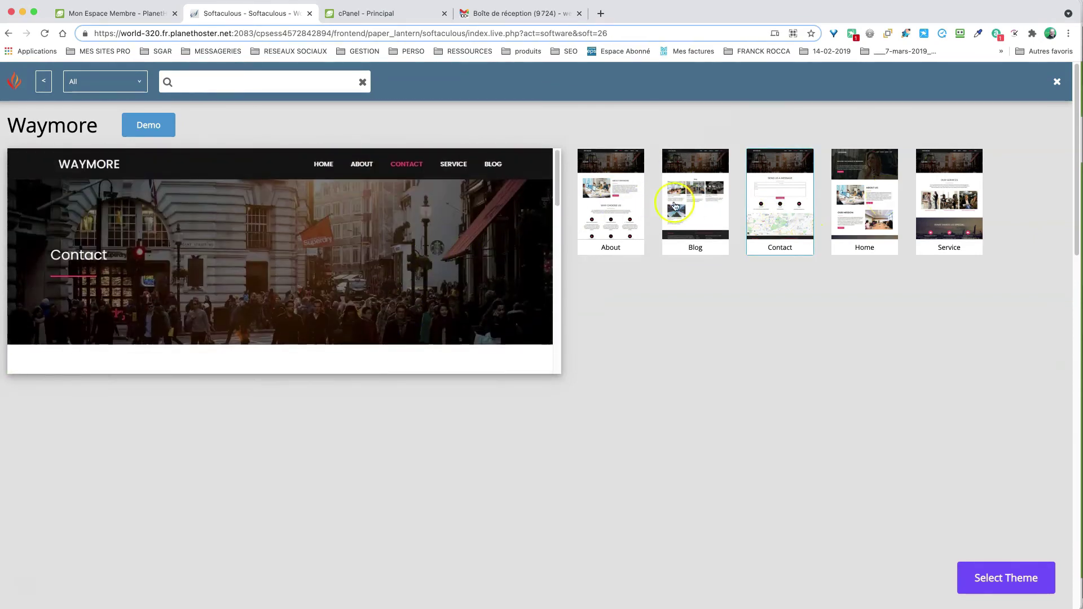
Step: Select the Waymore theme with its demo images for the installation and dismiss the password-saving prompt
left_click(1007, 574)
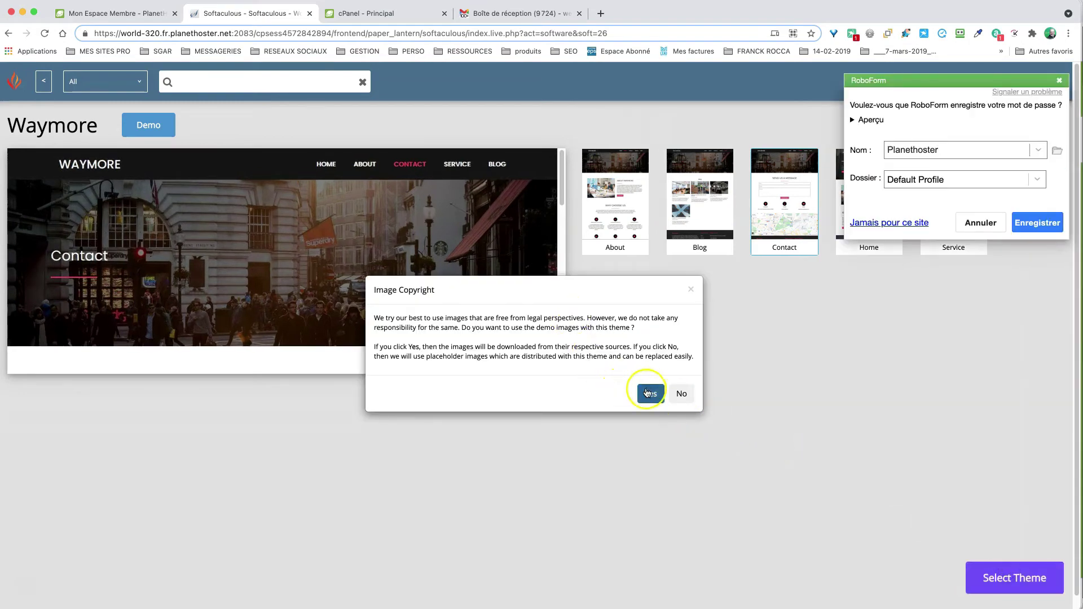
left_click(649, 392)
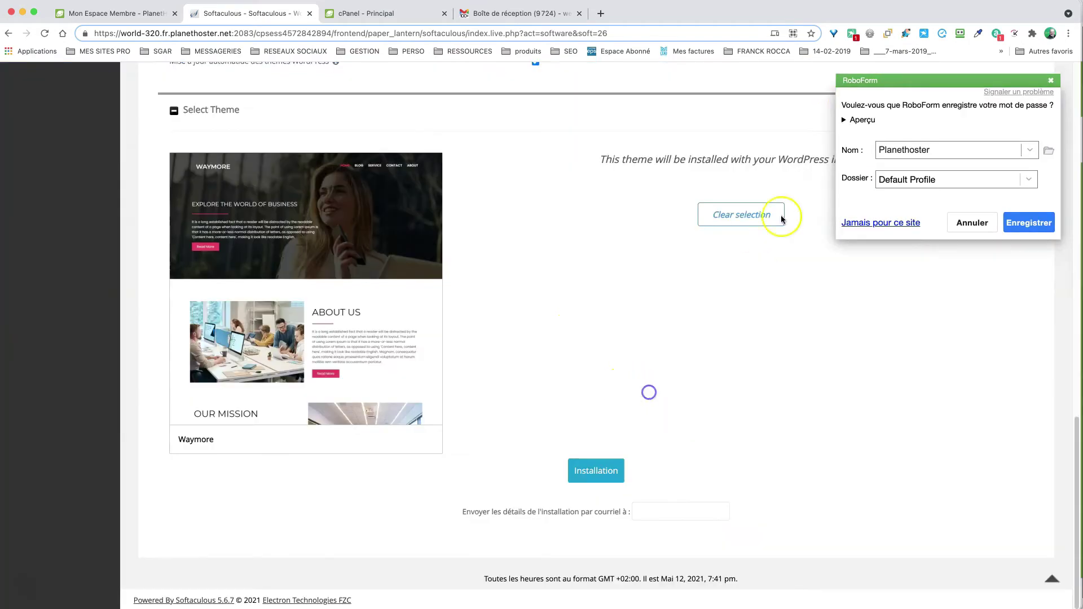
left_click(1053, 83)
Step: Review the WordPress installation form, including the installation address, advanced options, chosen theme and e-mail field for the installation details
scroll(635, 223, "up", 5)
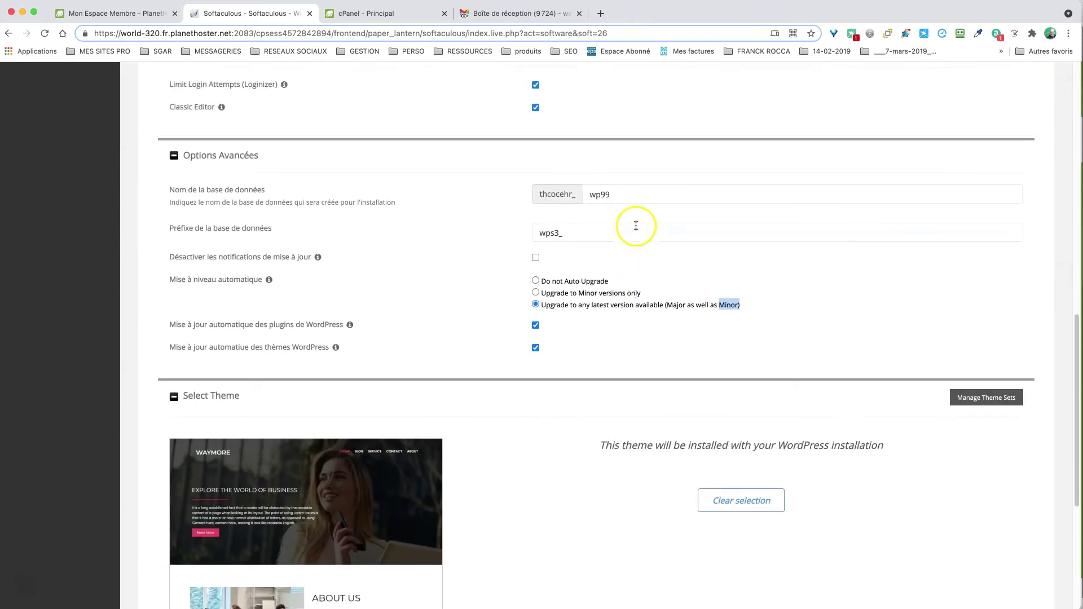
scroll(639, 236, "down", 4)
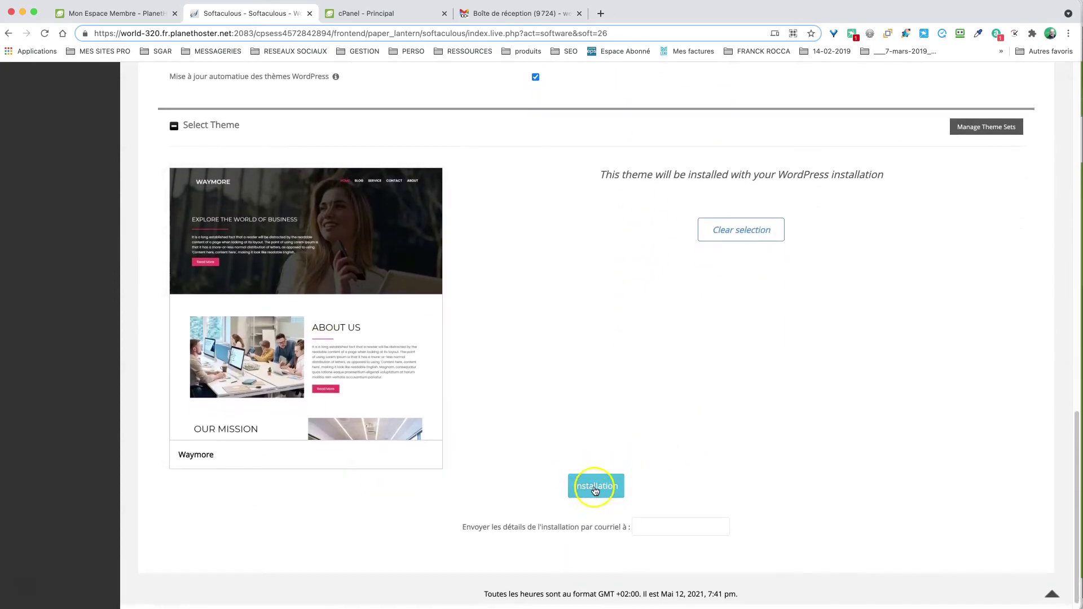
scroll(641, 484, "down", 1)
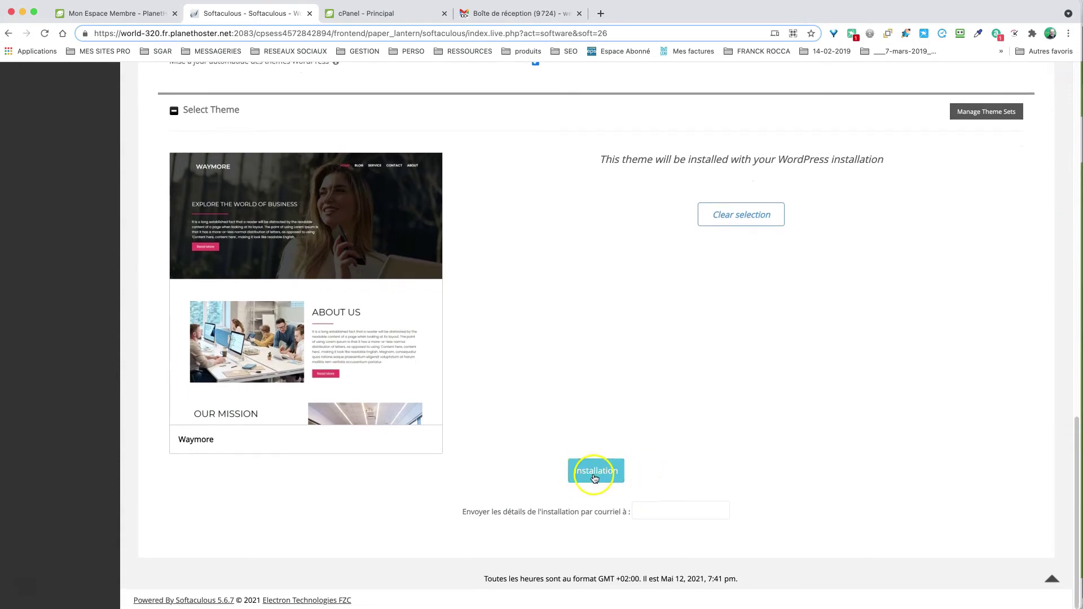
left_click(644, 510)
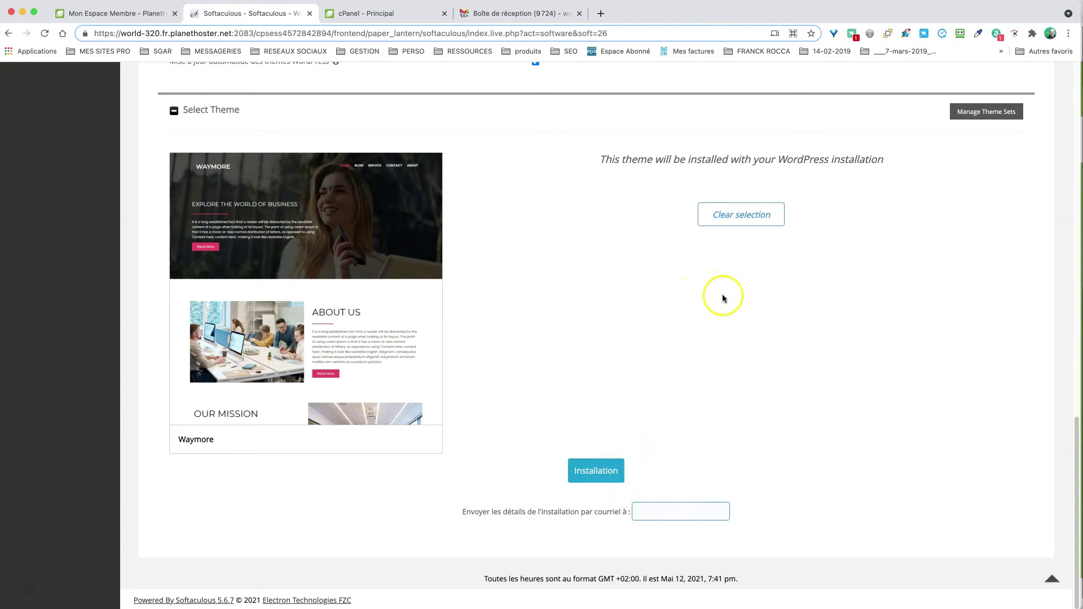
scroll(645, 310, "up", 15)
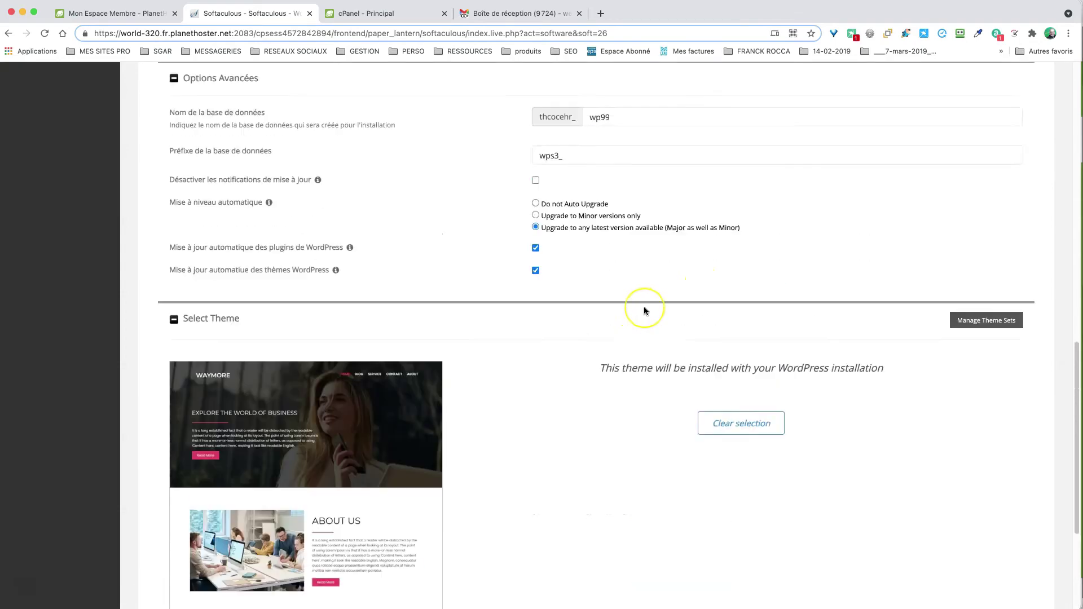
scroll(645, 309, "up", 3)
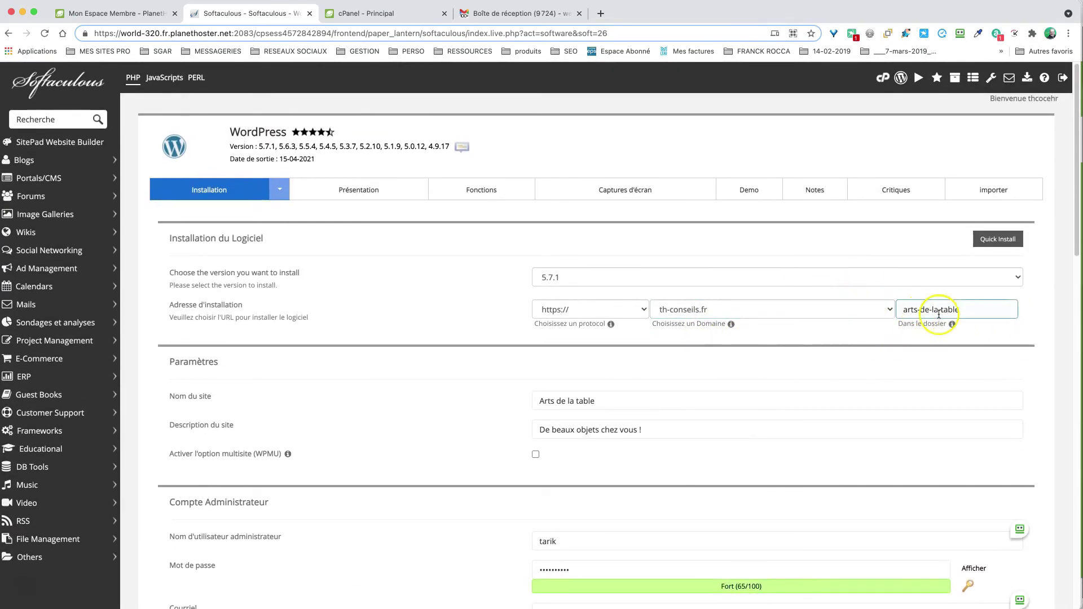
scroll(778, 324, "down", 8)
scroll(778, 324, "down", 9)
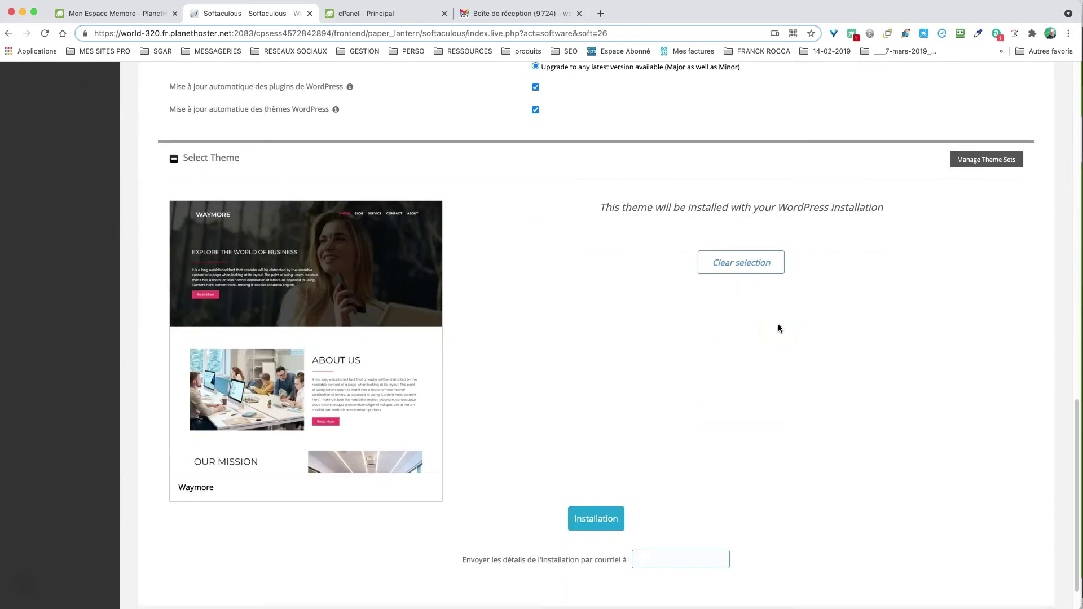
Step: Run the WordPress installation, declining to save the password and dismissing the mail notification
left_click(600, 474)
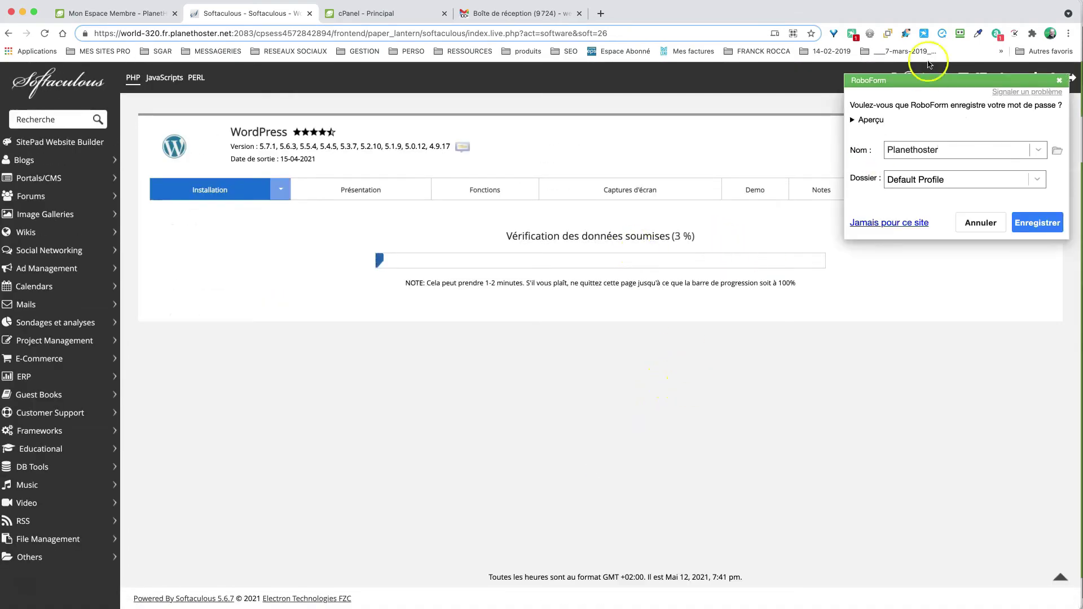
left_click(1060, 81)
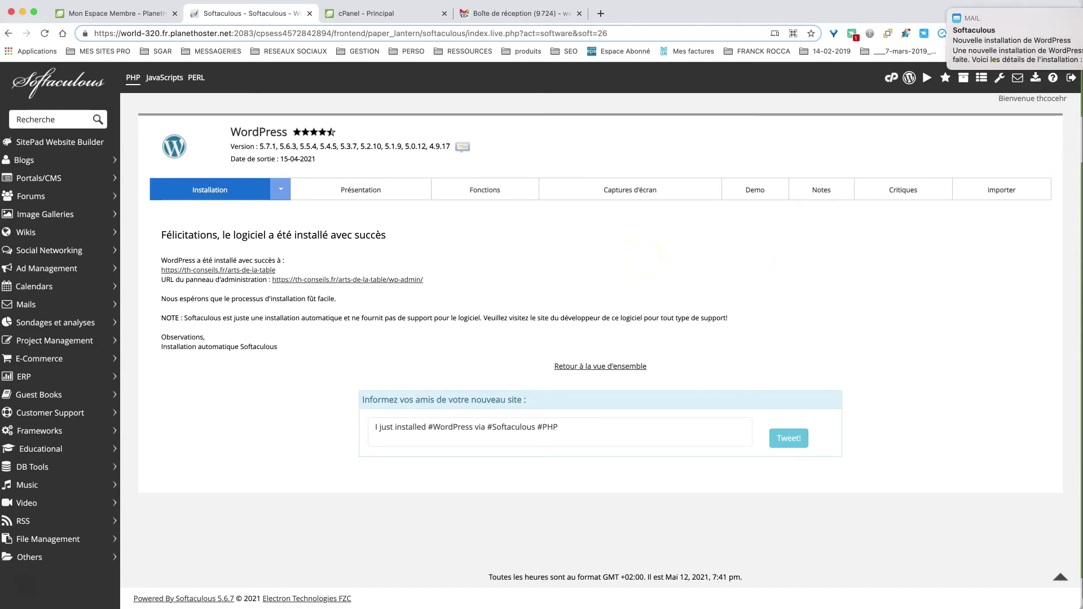
left_click(950, 10)
left_click(949, 10)
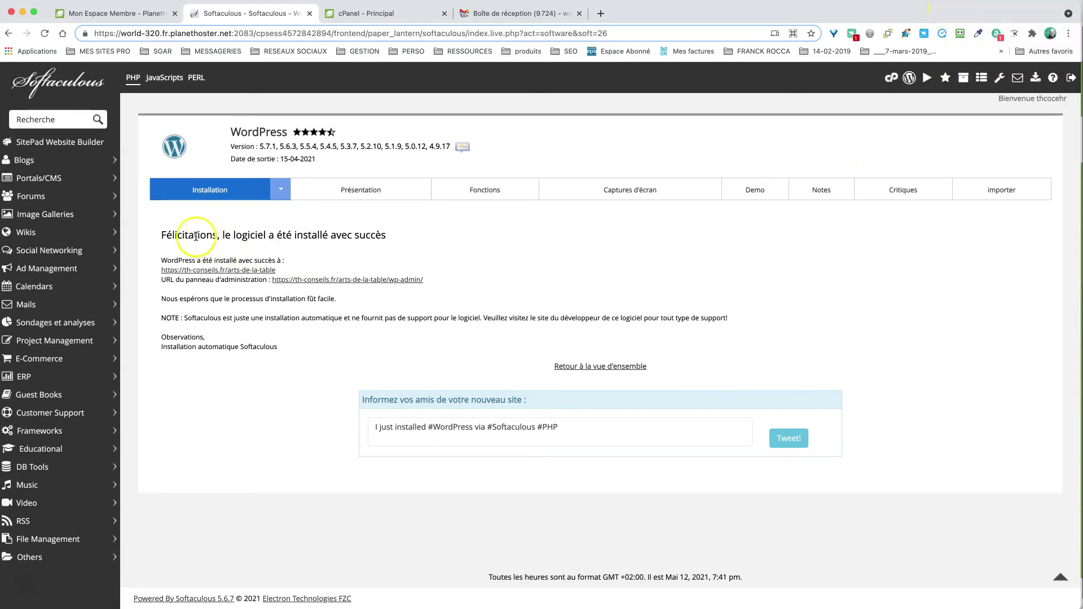
left_click_drag(200, 236, 356, 239)
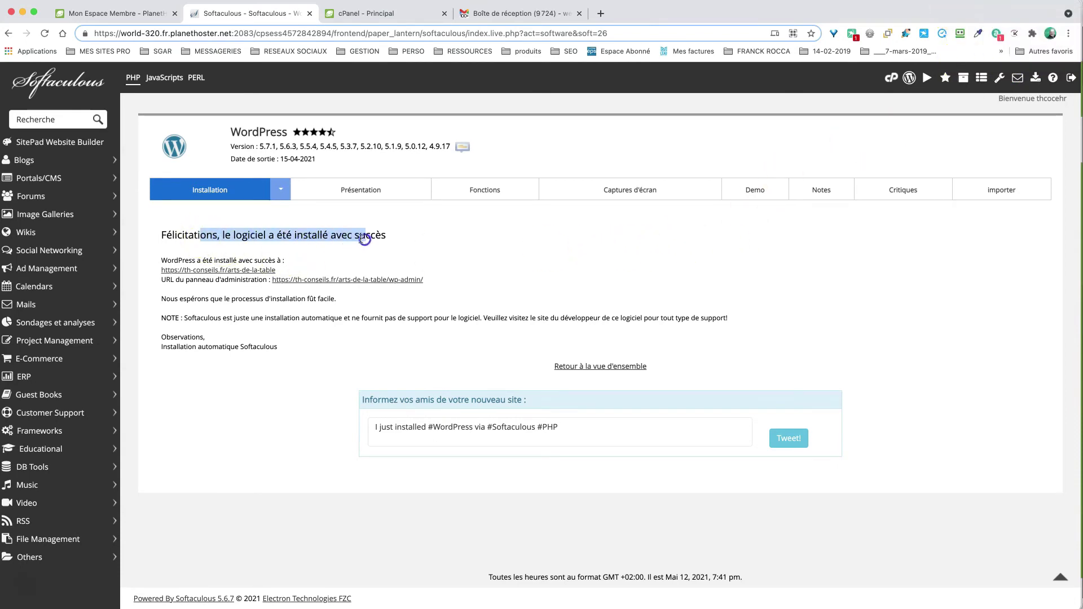
left_click(360, 236)
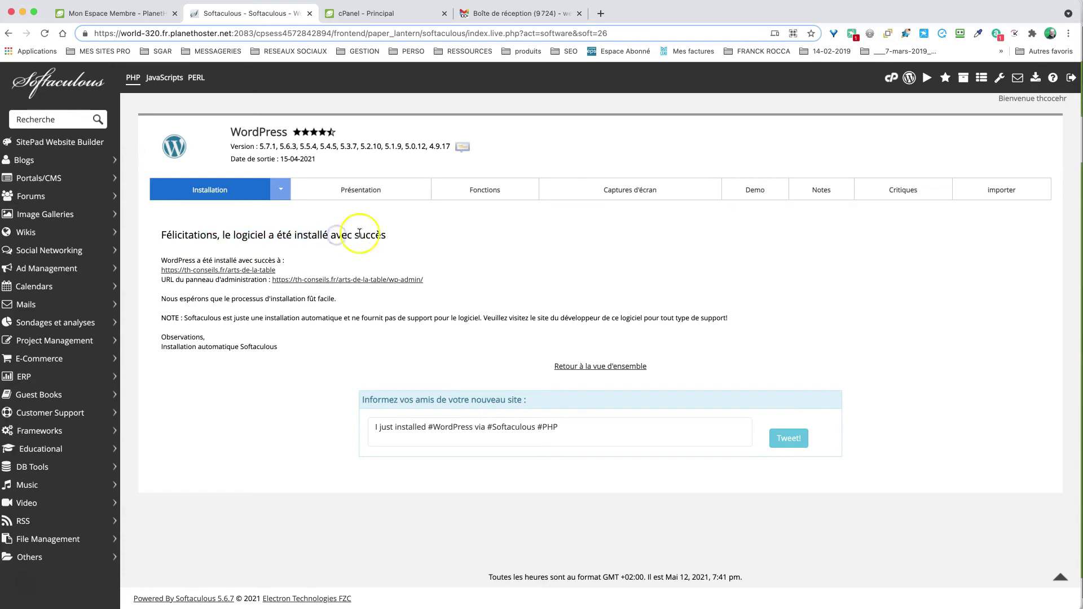
Step: Open the installed site th-conseils.fr/arts-de-la-table in a new browser tab and switch to it
right_click(250, 273)
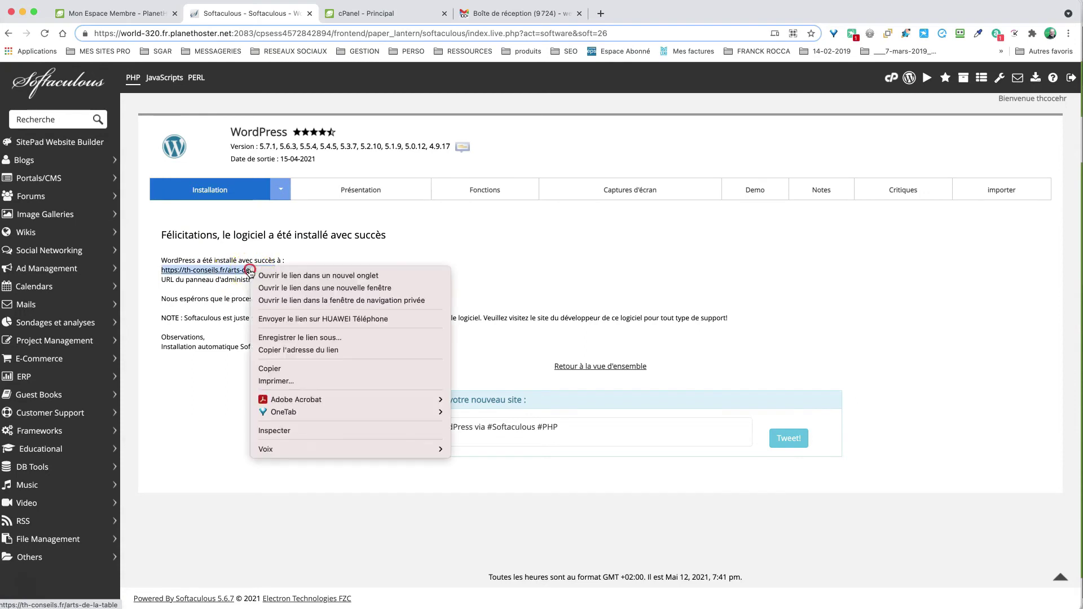
left_click(294, 275)
left_click(371, 16)
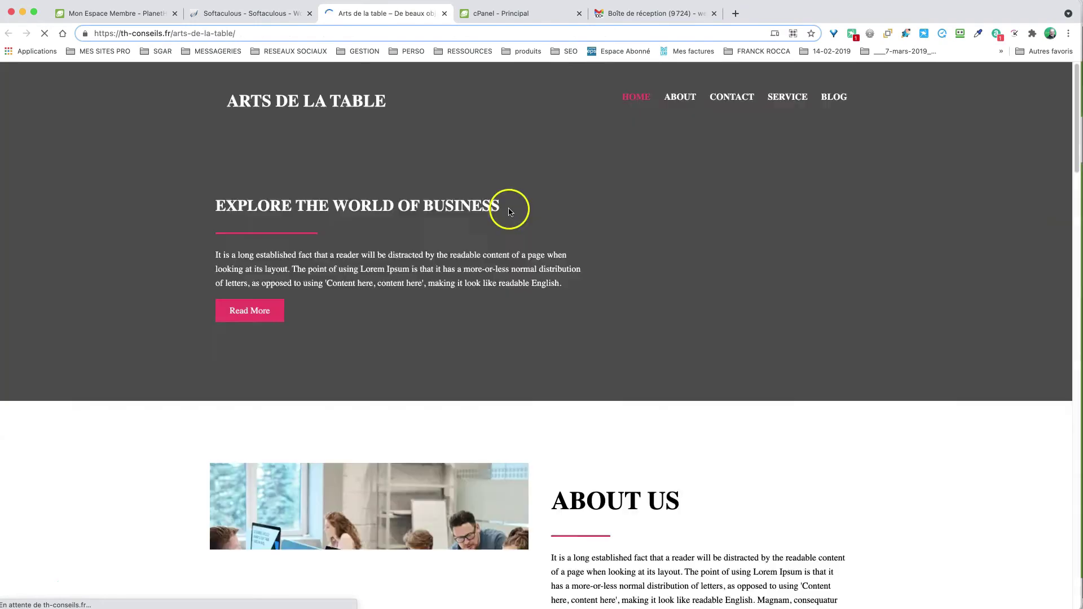
Step: Examine the new site's home page from the banner down to the footer, and its web address
scroll(598, 283, "down", 7)
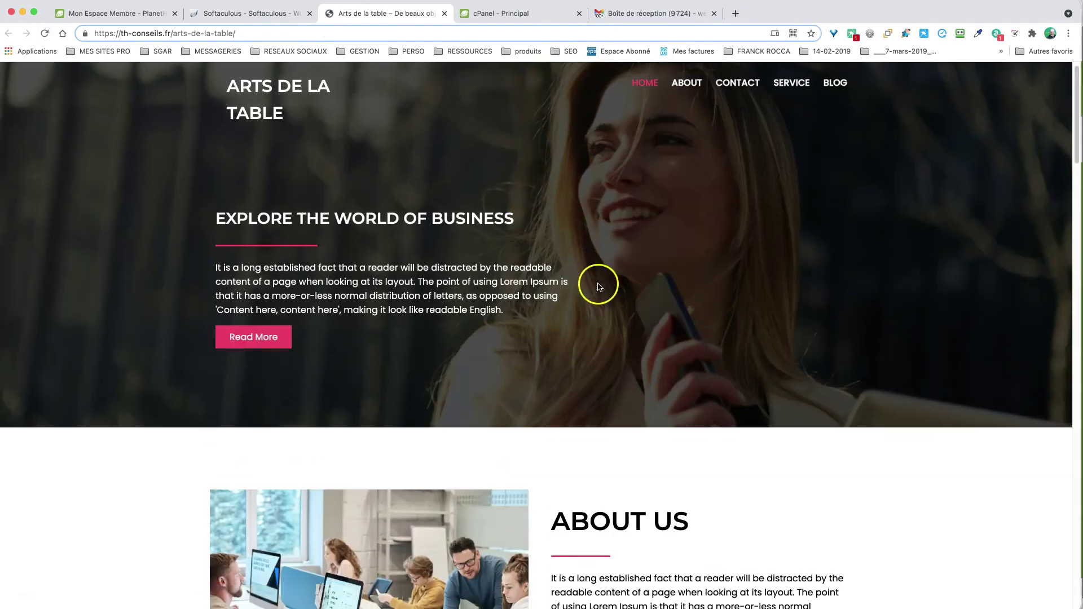
scroll(599, 285, "down", 12)
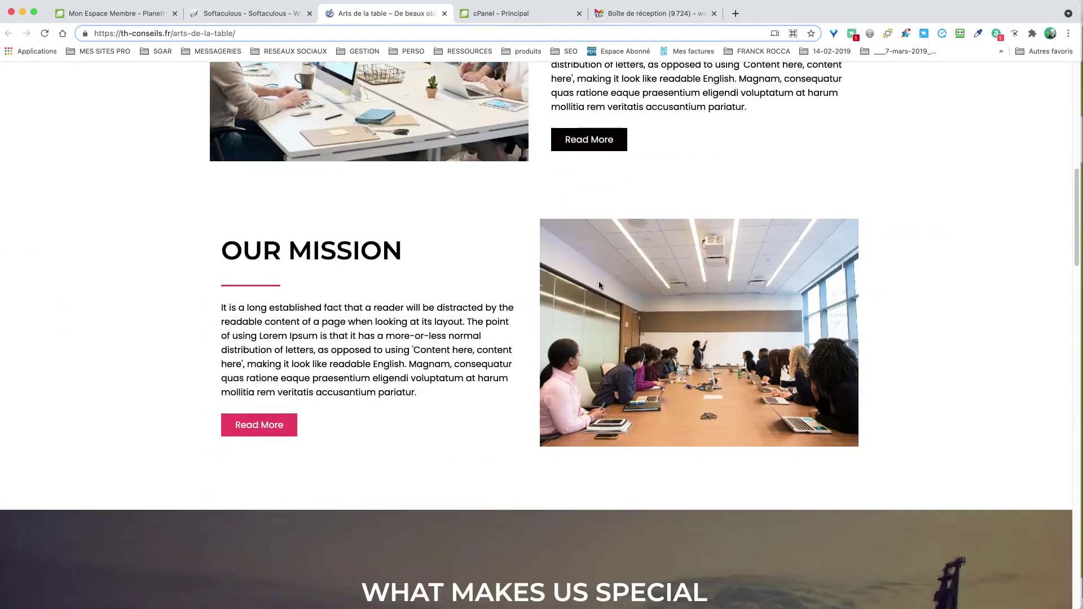
scroll(600, 285, "down", 8)
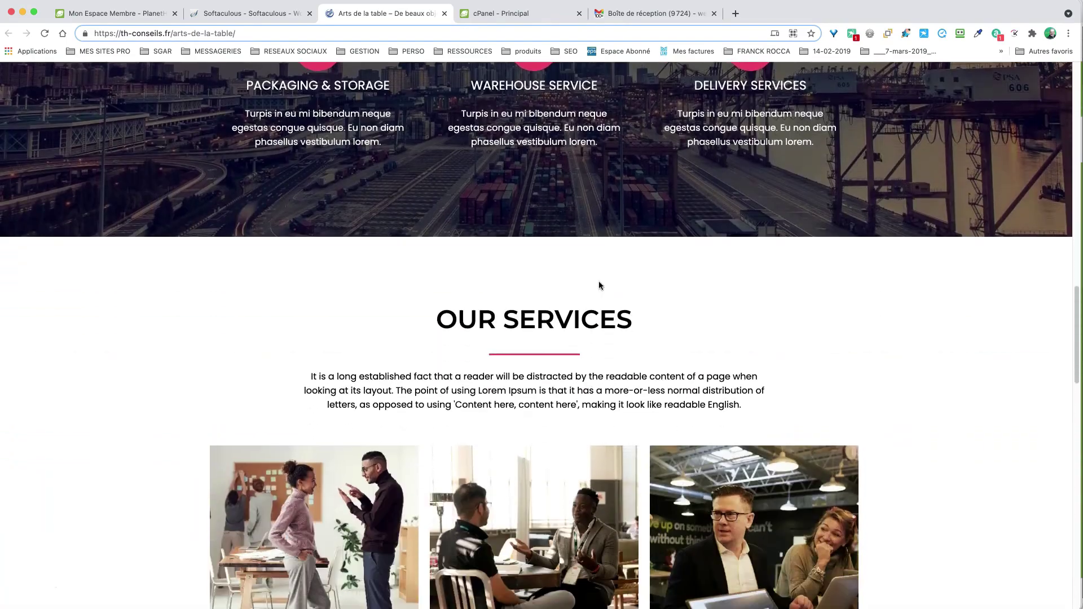
scroll(600, 285, "down", 9)
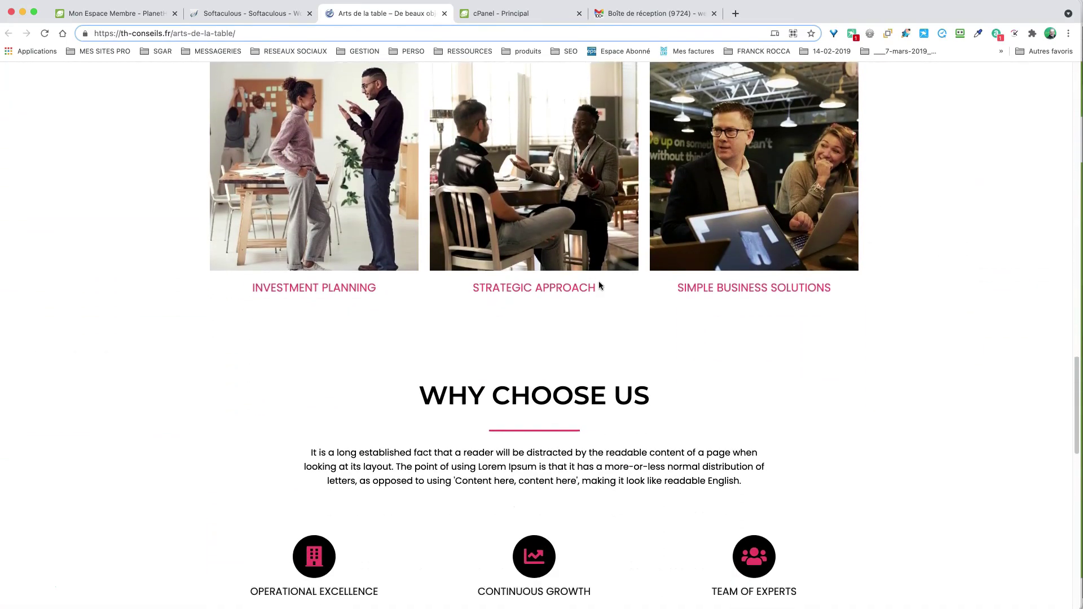
scroll(599, 285, "down", 7)
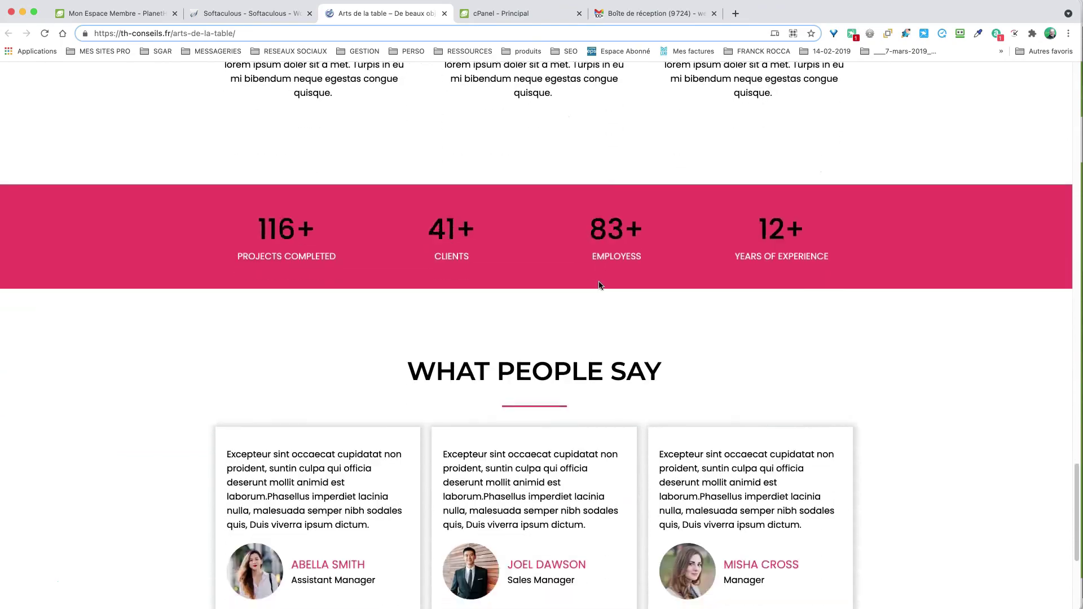
scroll(599, 285, "up", 20)
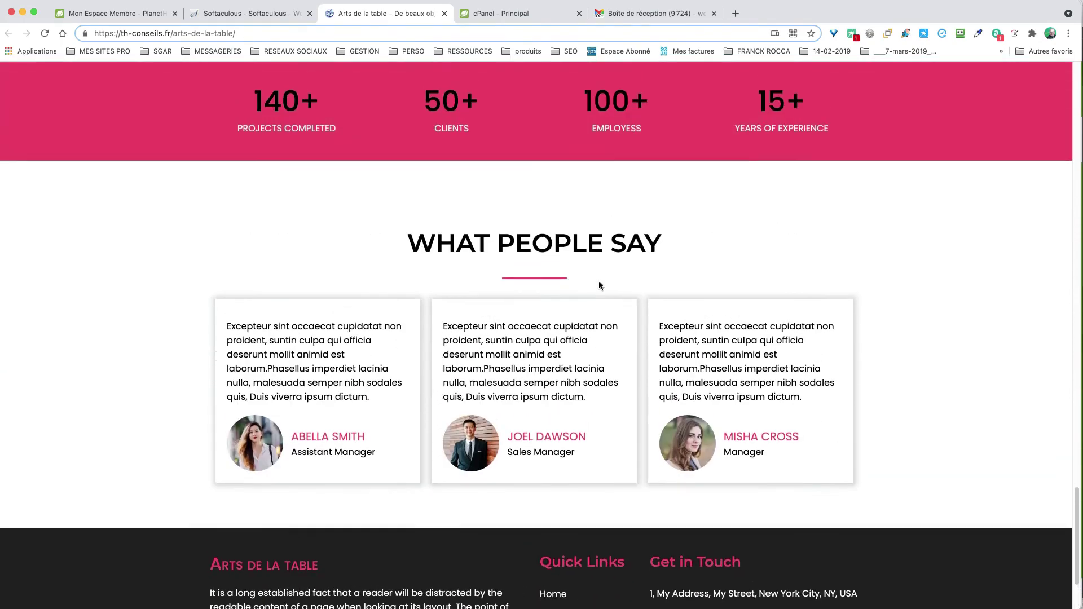
scroll(600, 286, "up", 2)
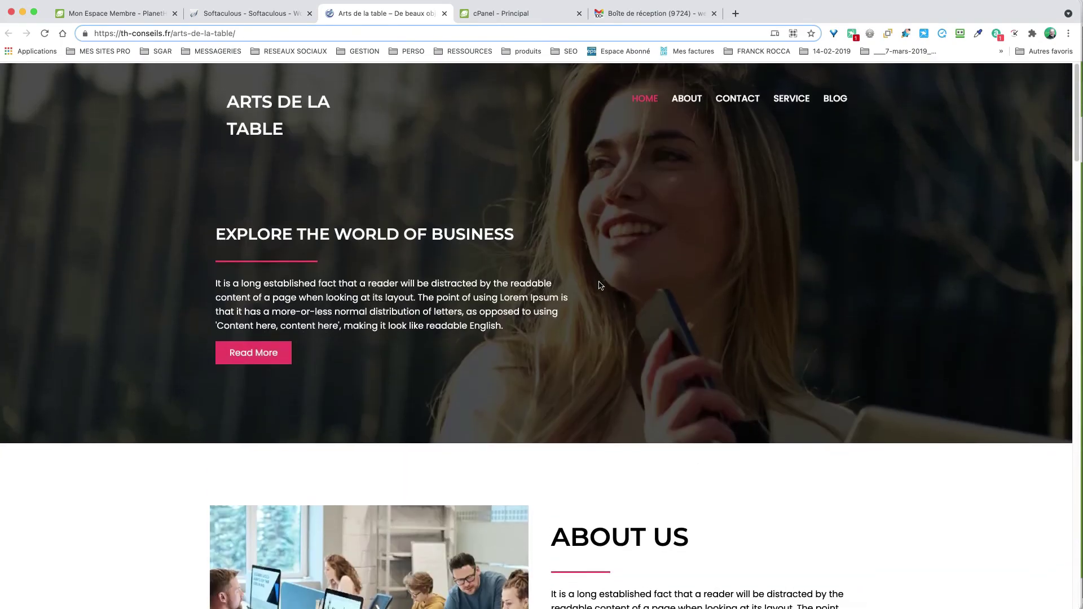
left_click(536, 145)
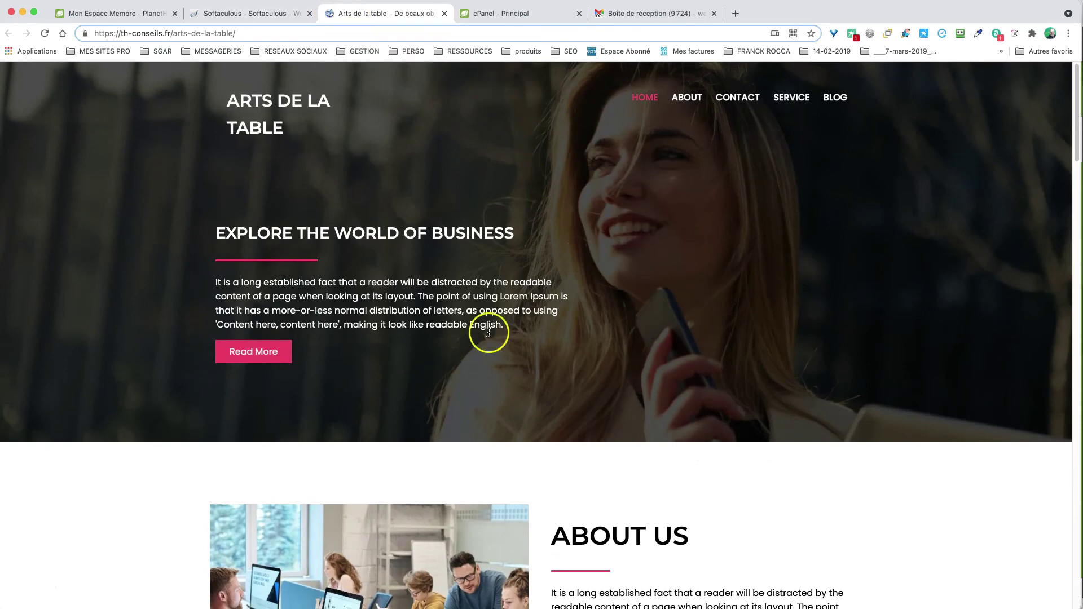
left_click(253, 34)
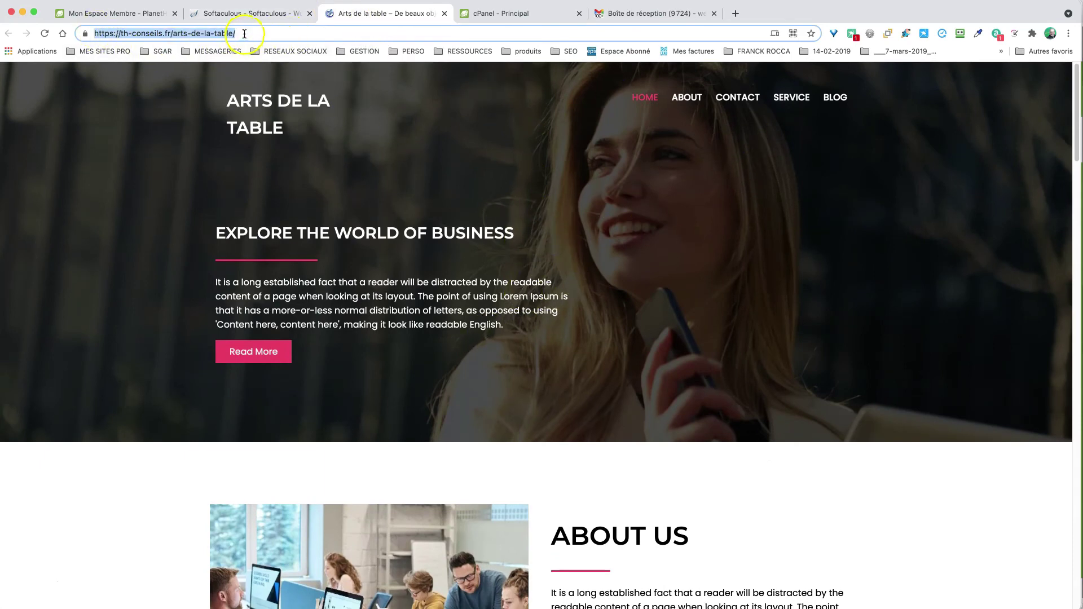
Step: Return to the Softaculous installation summary and examine the site's wp-admin administration panel address
left_click(276, 13)
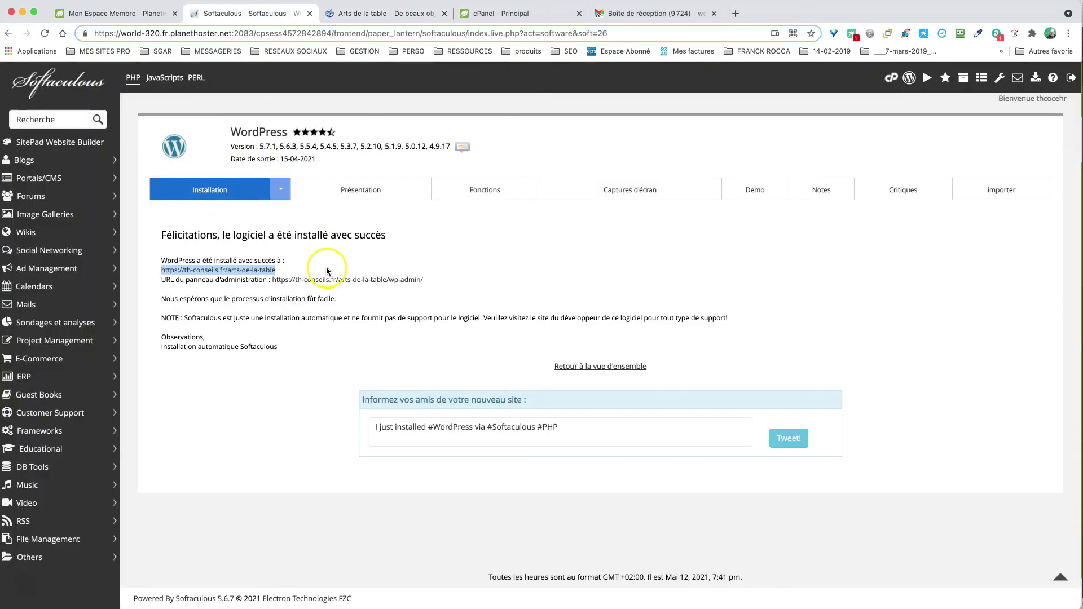
left_click(455, 292)
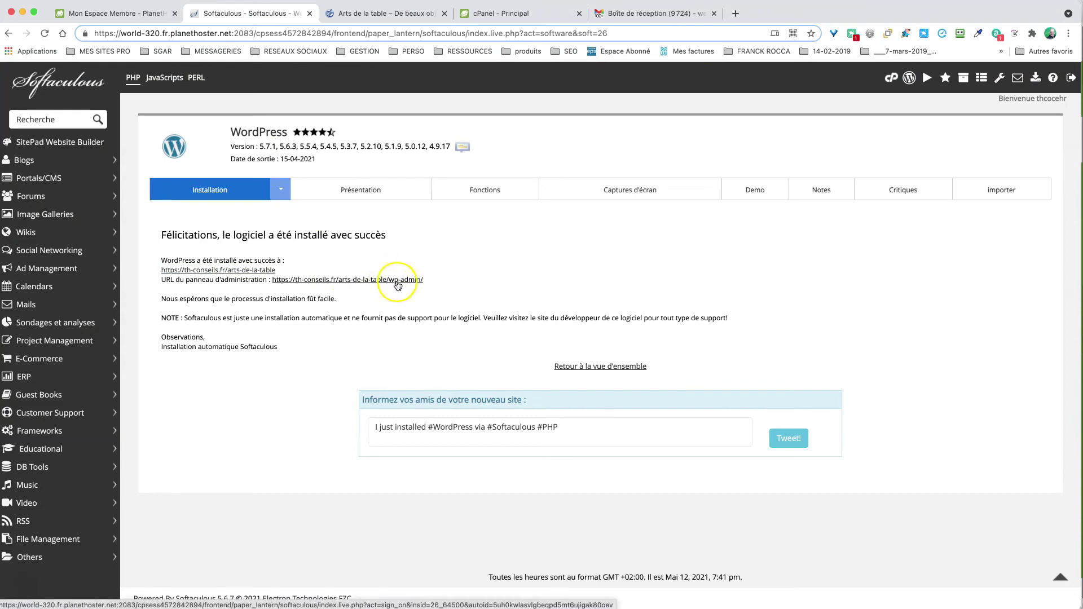
left_click(414, 287)
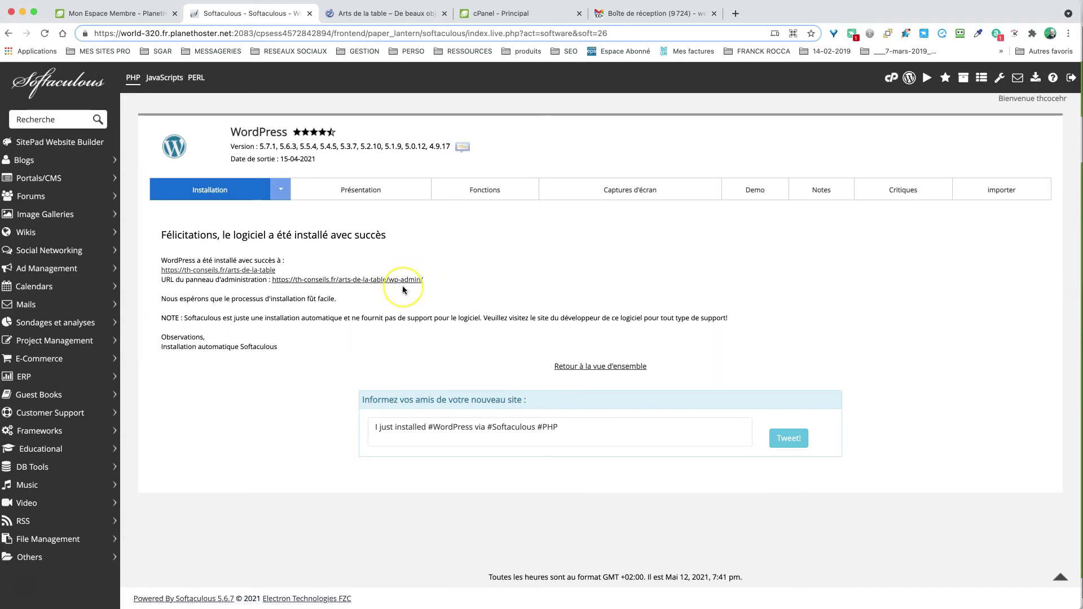
left_click(389, 285)
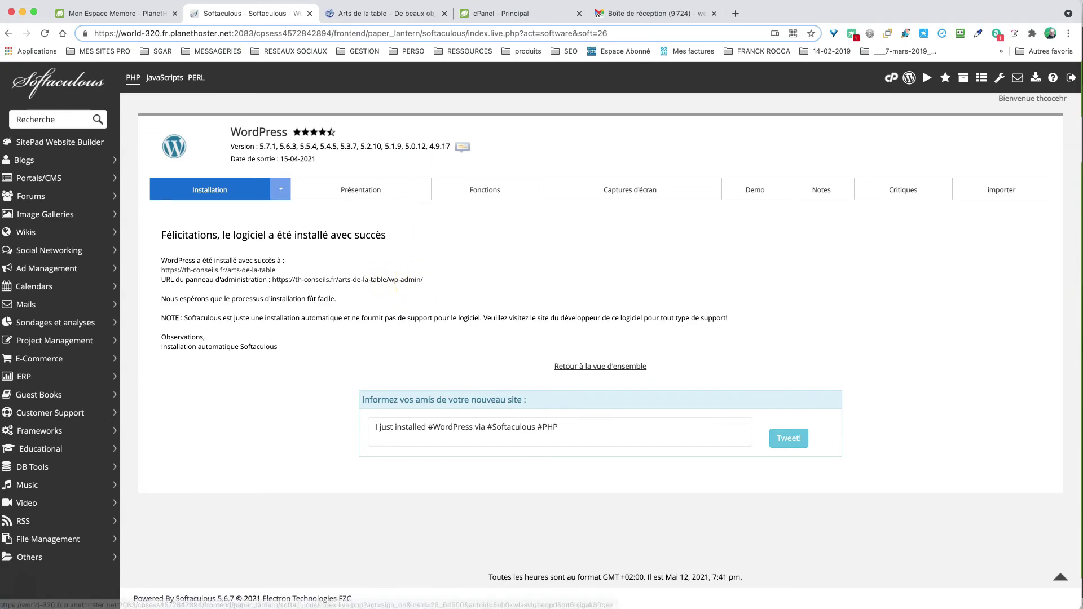
Step: Switch to the Arts de la table site's browser tab and load its administration address th-conseils.fr/arts-de-la-table/wp-admin
left_click(379, 13)
left_click(225, 35)
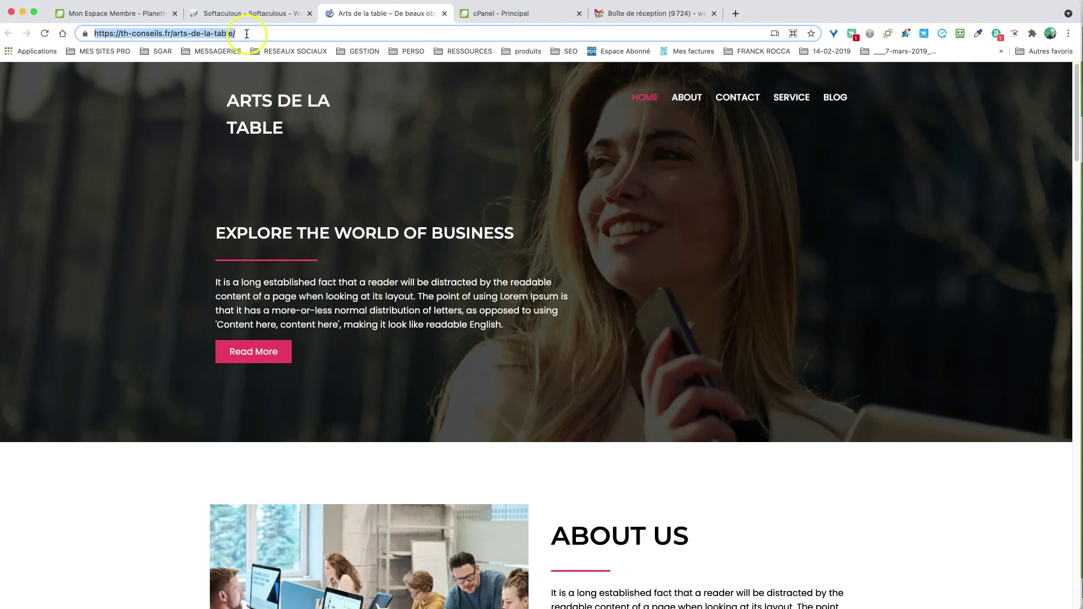
left_click(249, 33)
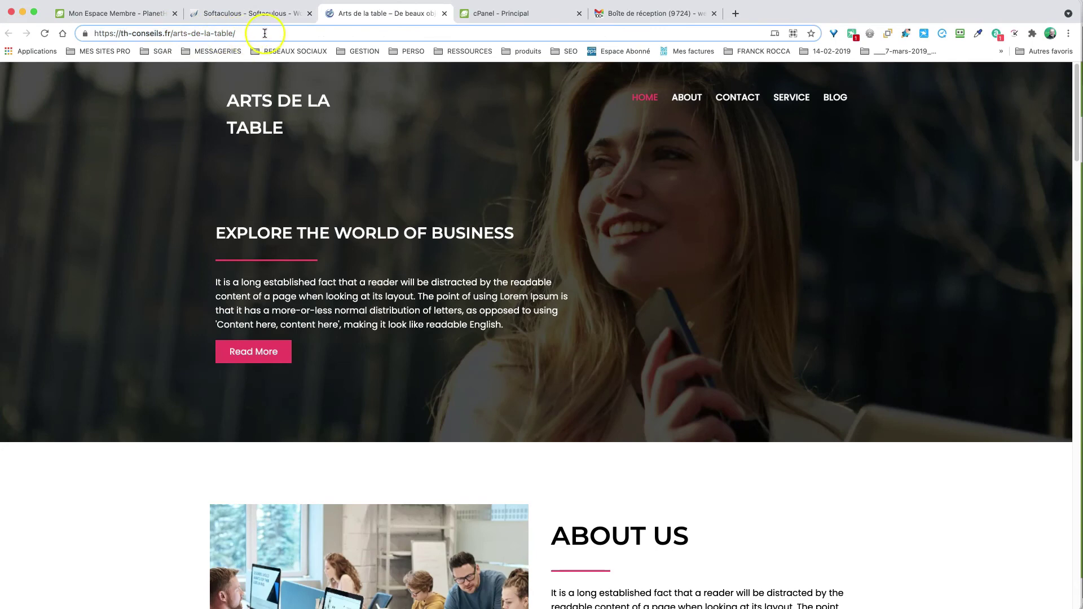
type("wp")
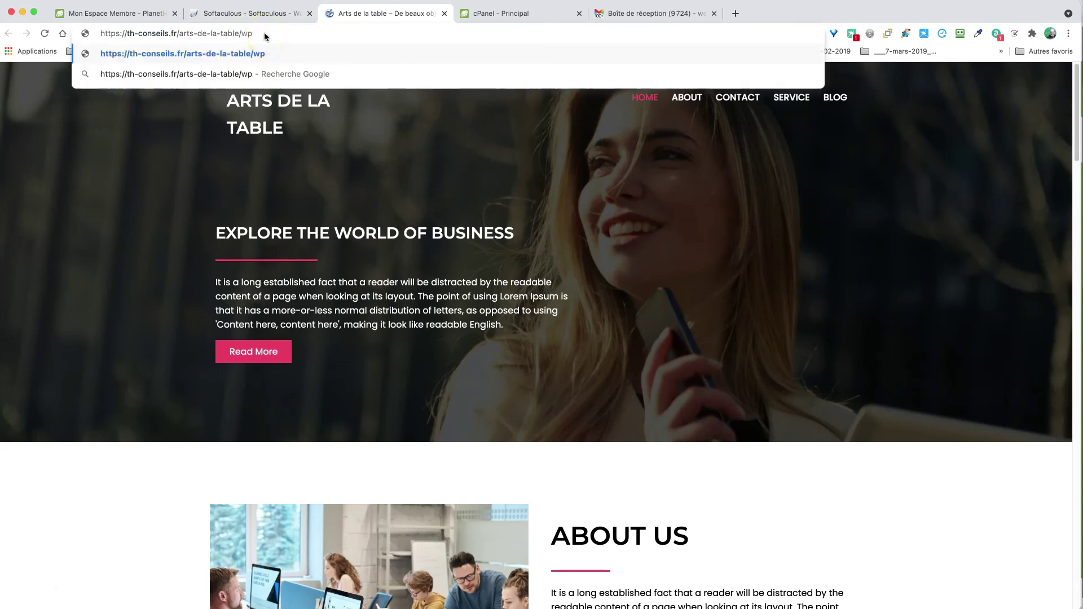
type("-admin")
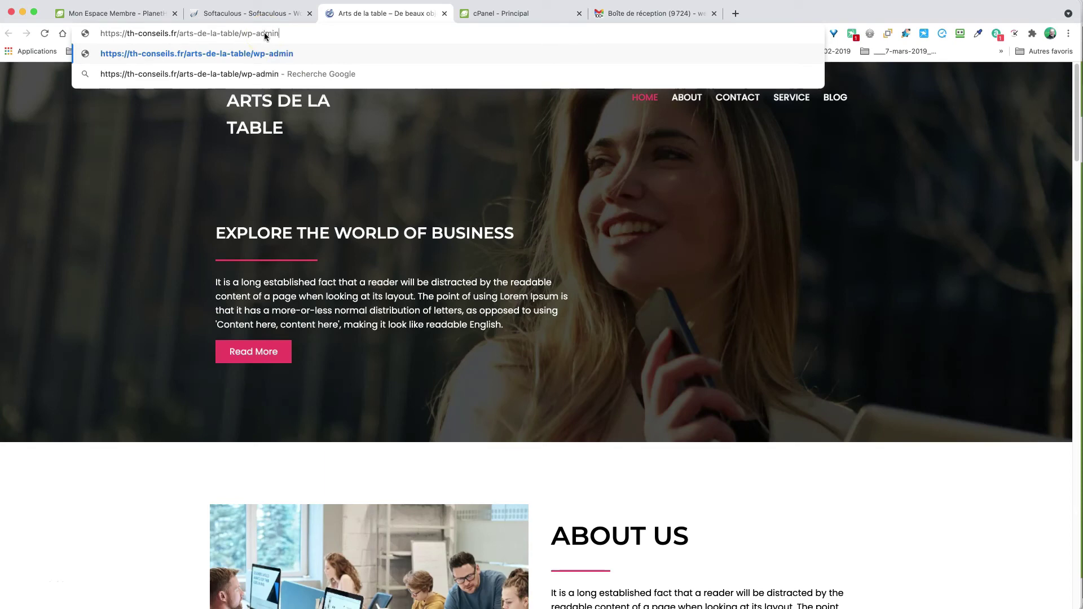
key("Return")
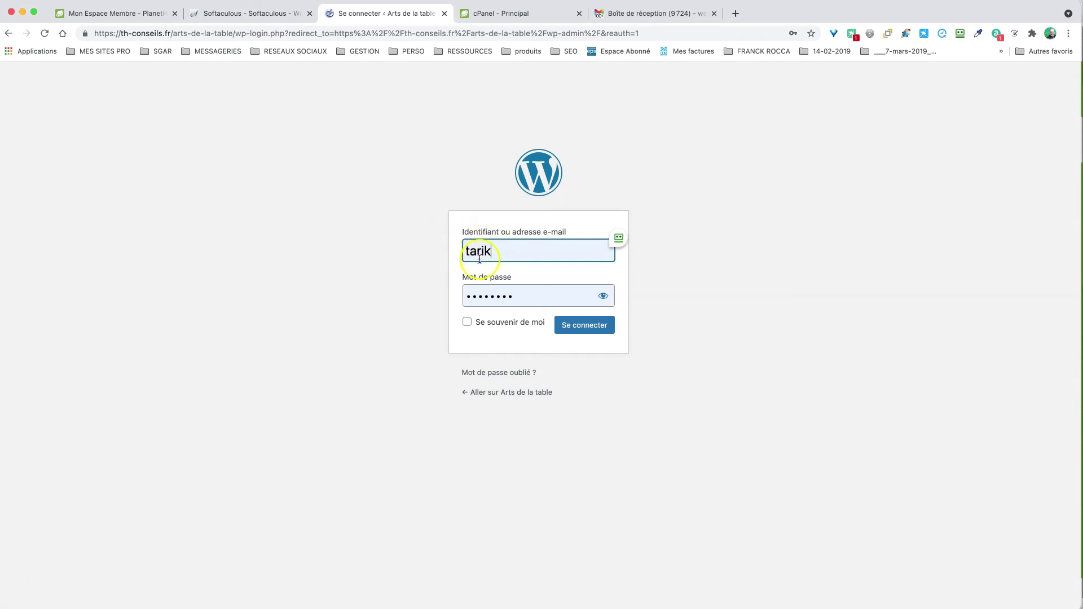
Step: Replace the prefilled account password, enable Se souvenir de moi, and log in to the WordPress administration
left_click_drag(511, 300, 423, 290)
type("•••••")
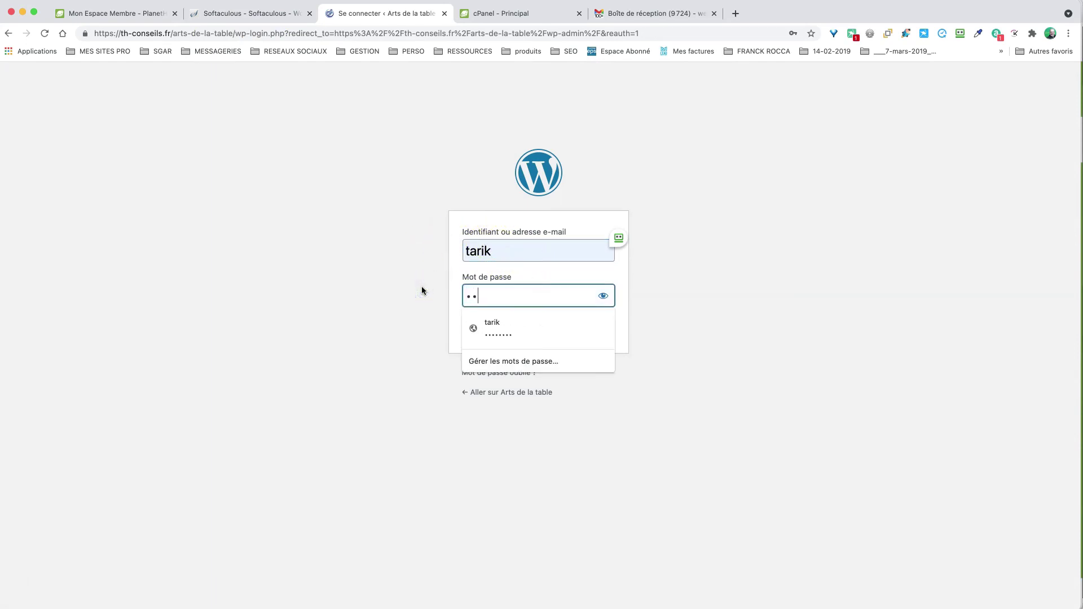
type("•••••")
left_click(720, 288)
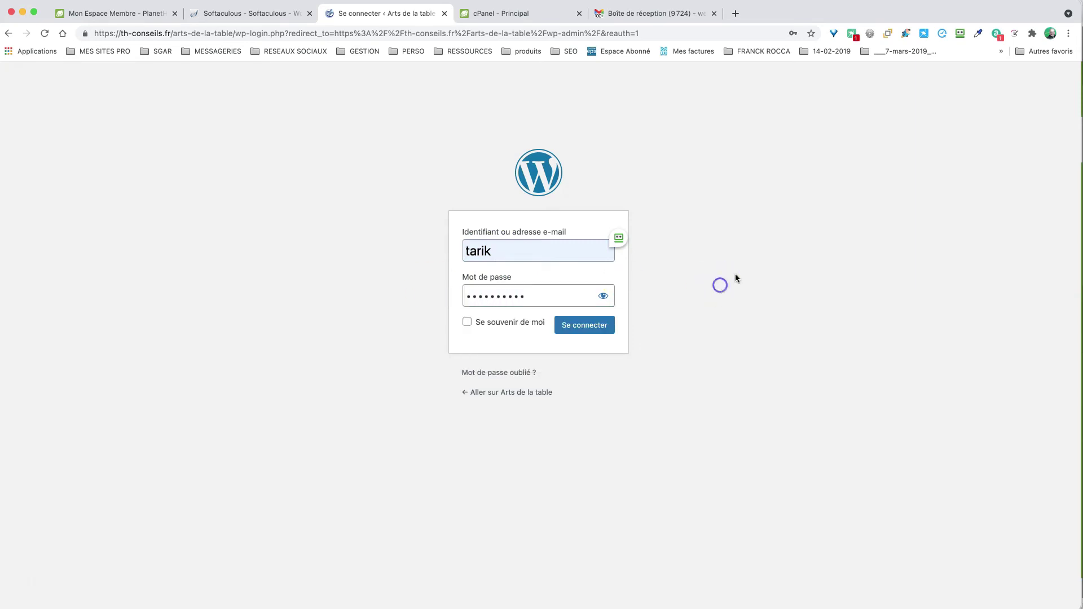
left_click(468, 322)
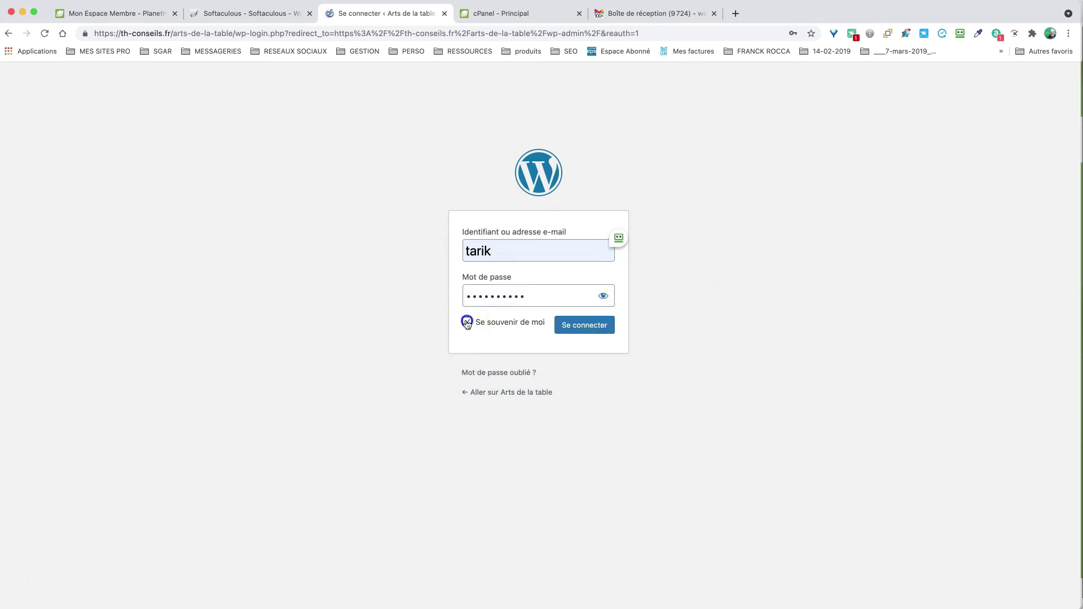
left_click(582, 326)
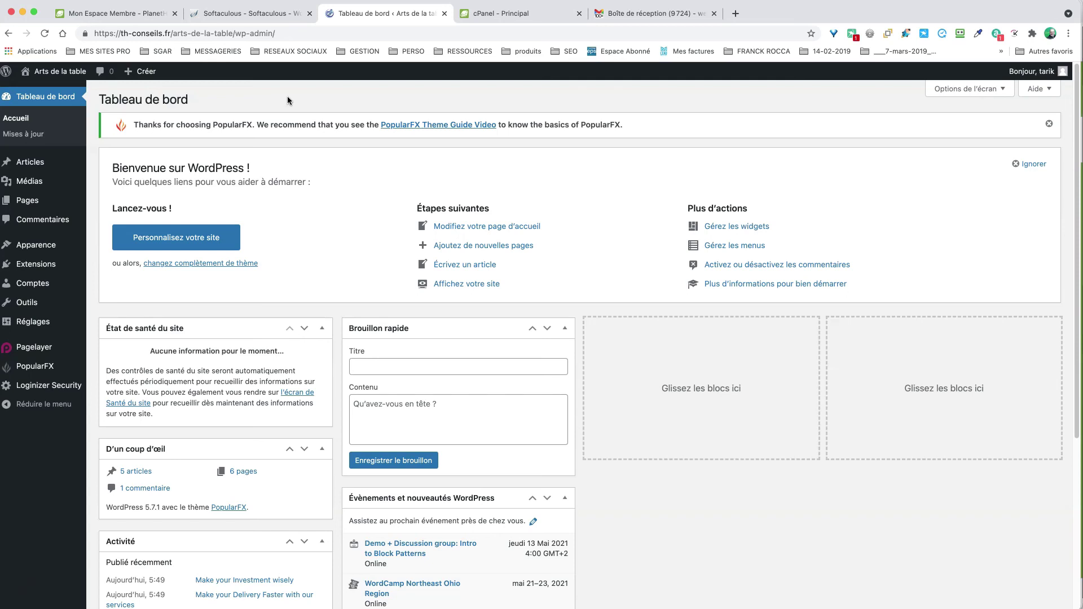
Step: Return to the PlanetHoster portfolio and open the cPanel of the th-conseils.fr hosting account
left_click(139, 8)
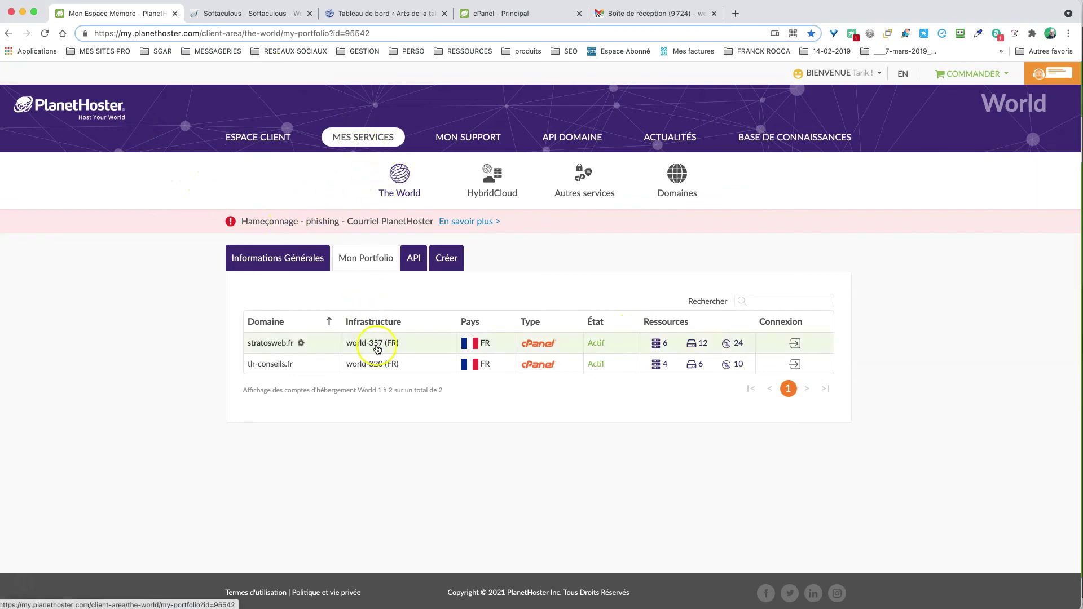
left_click(796, 363)
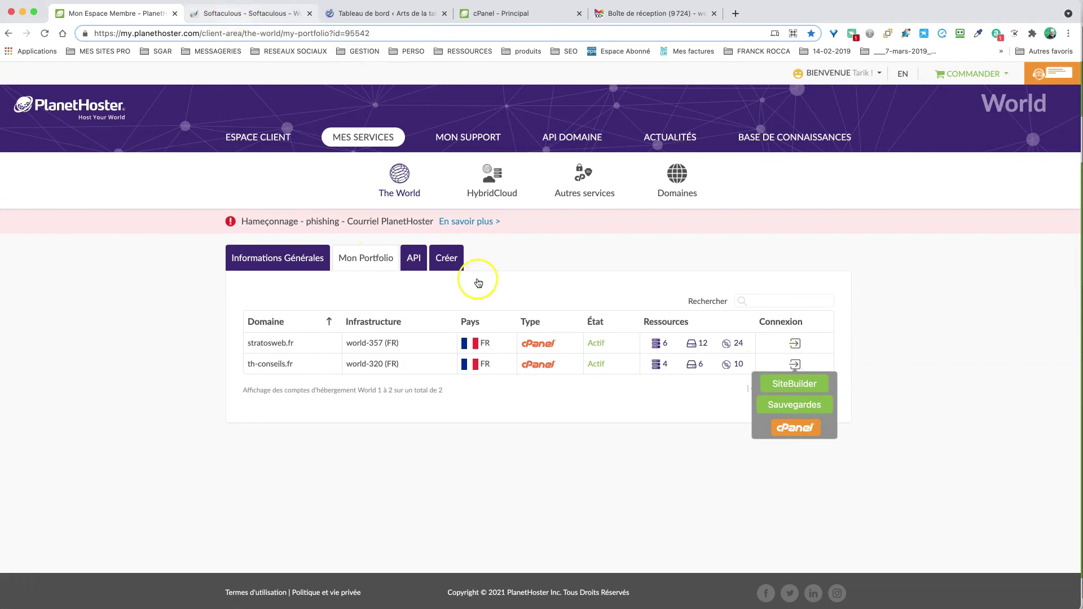
left_click(795, 429)
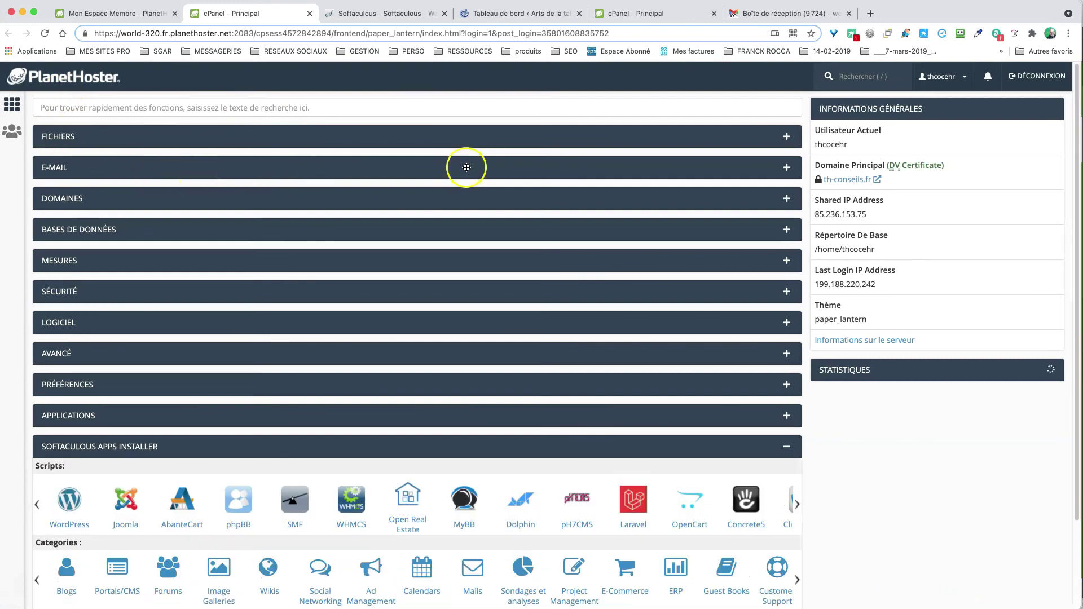
Step: Expand the E-mail section and examine its tools and the sections down to the Softaculous Apps Installer
left_click(789, 171)
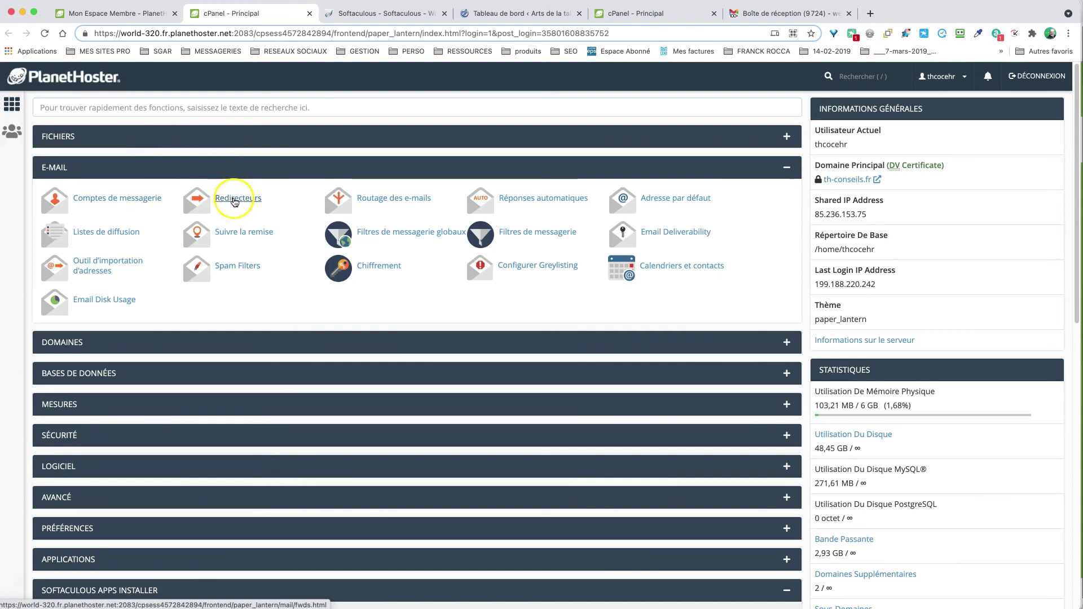
left_click(236, 203)
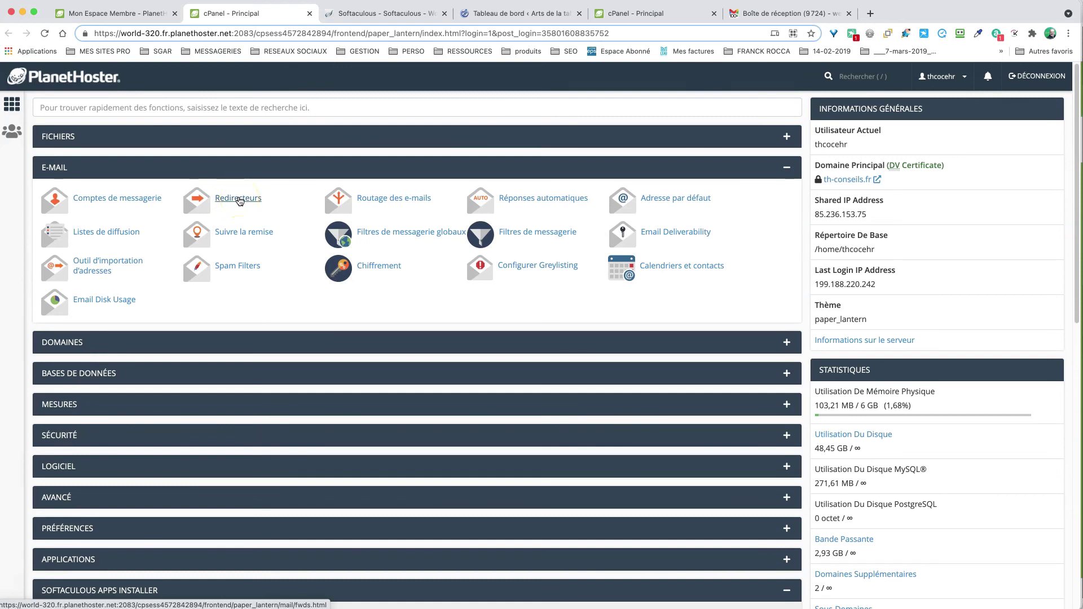
scroll(288, 234, "down", 3)
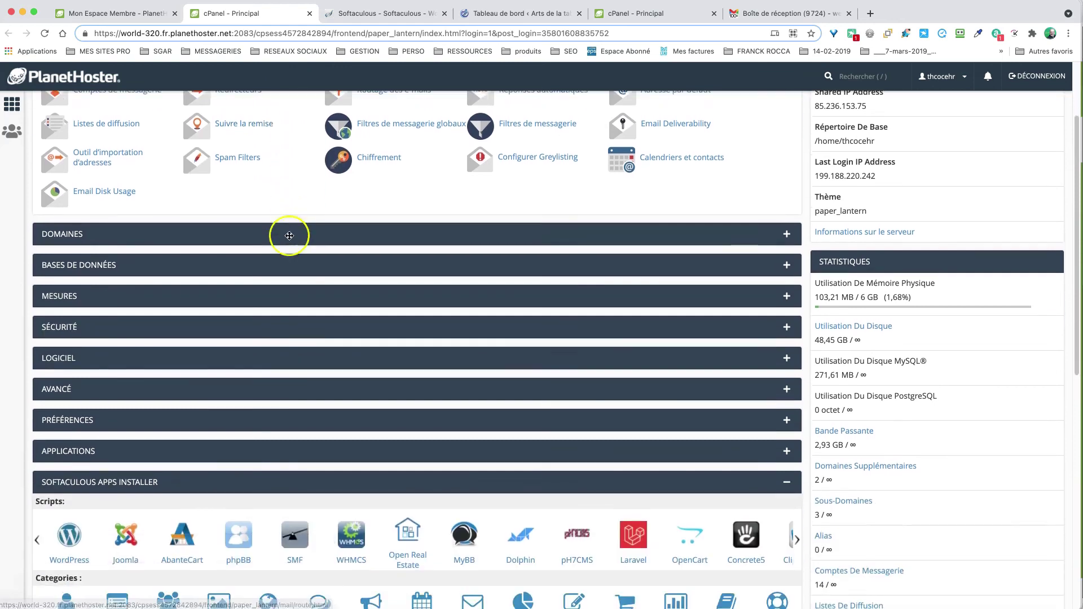
scroll(286, 241, "down", 3)
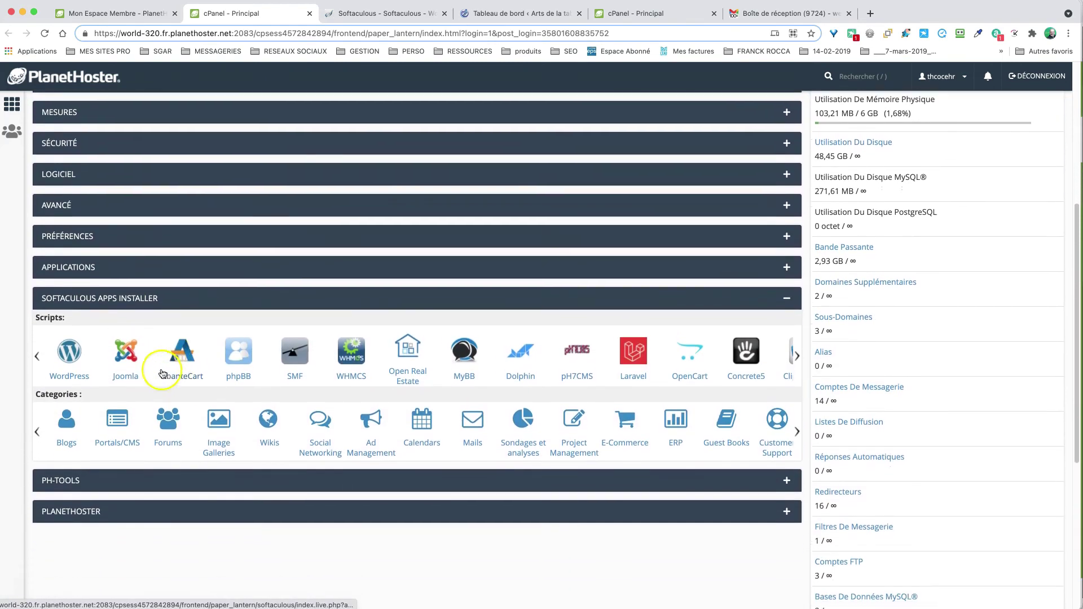